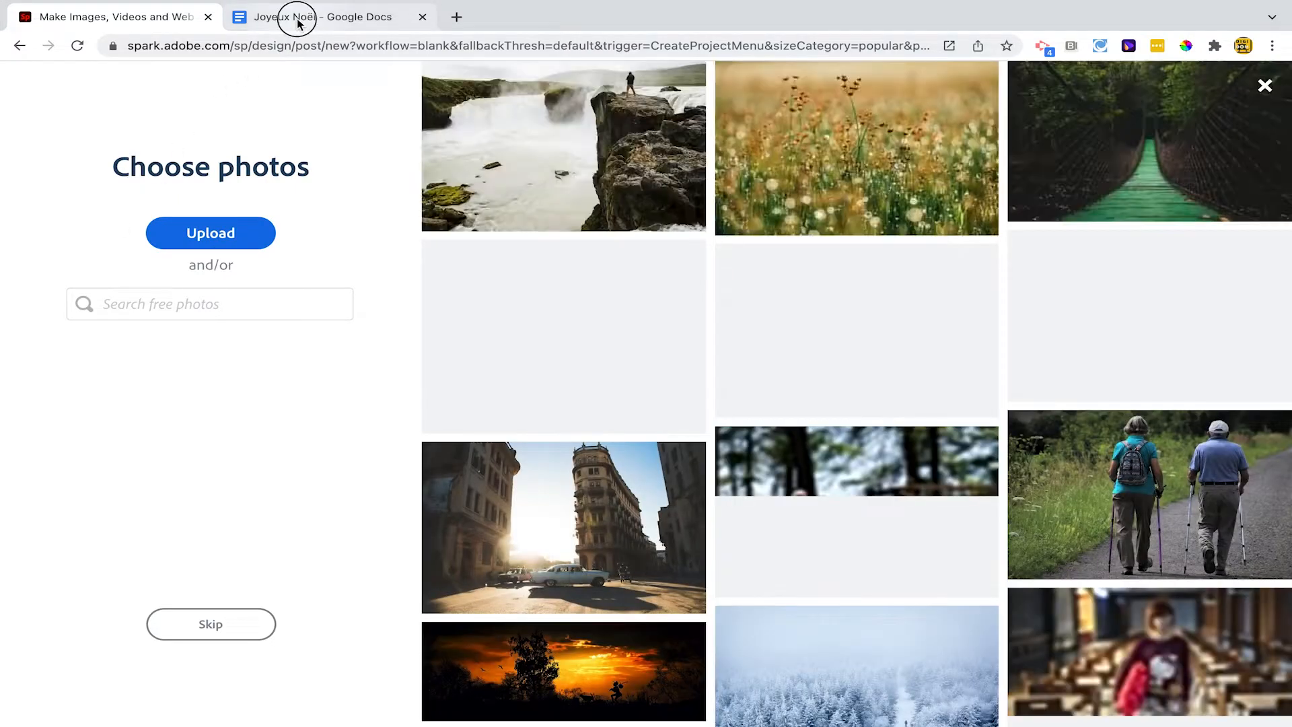
Copy "Midnight mass" from the Joyeux Noël vocabulary list in Google Docs and search Adobe Spark's free photos for it
click(298, 20)
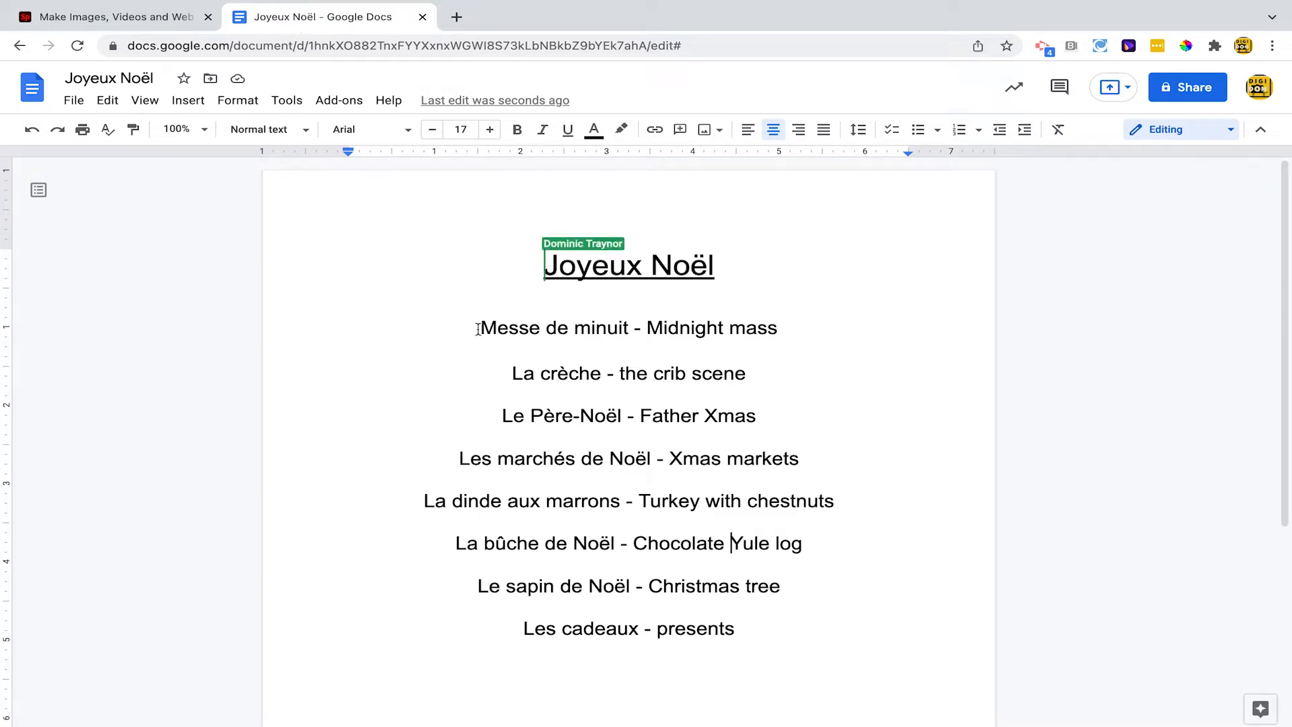
drag(652, 328, 778, 322)
key(ctrl+c)
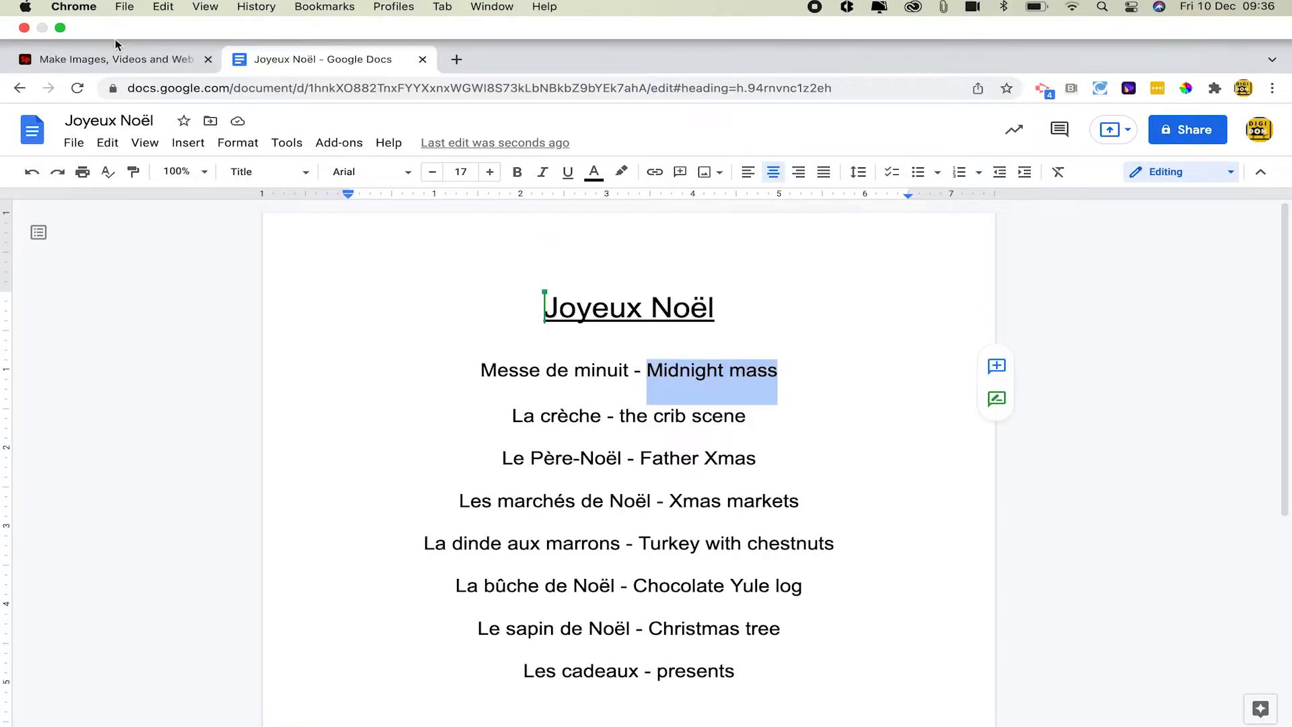
click(116, 8)
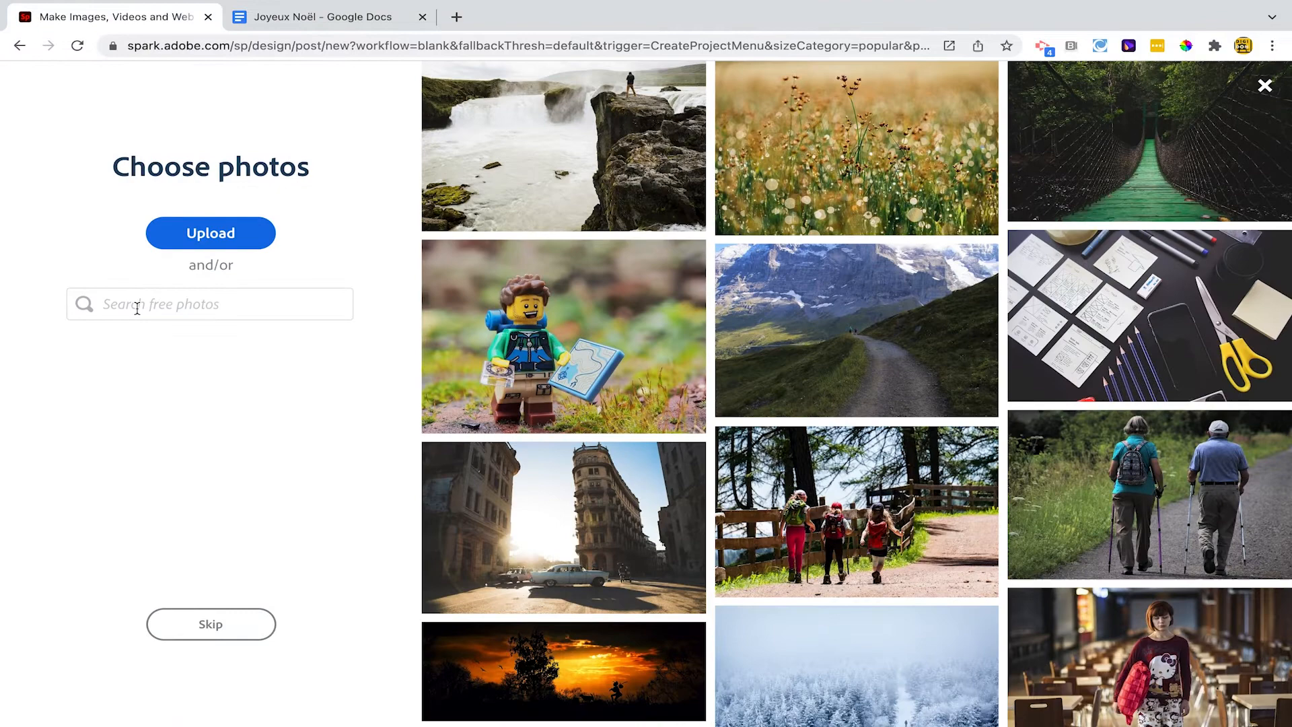
click(138, 308)
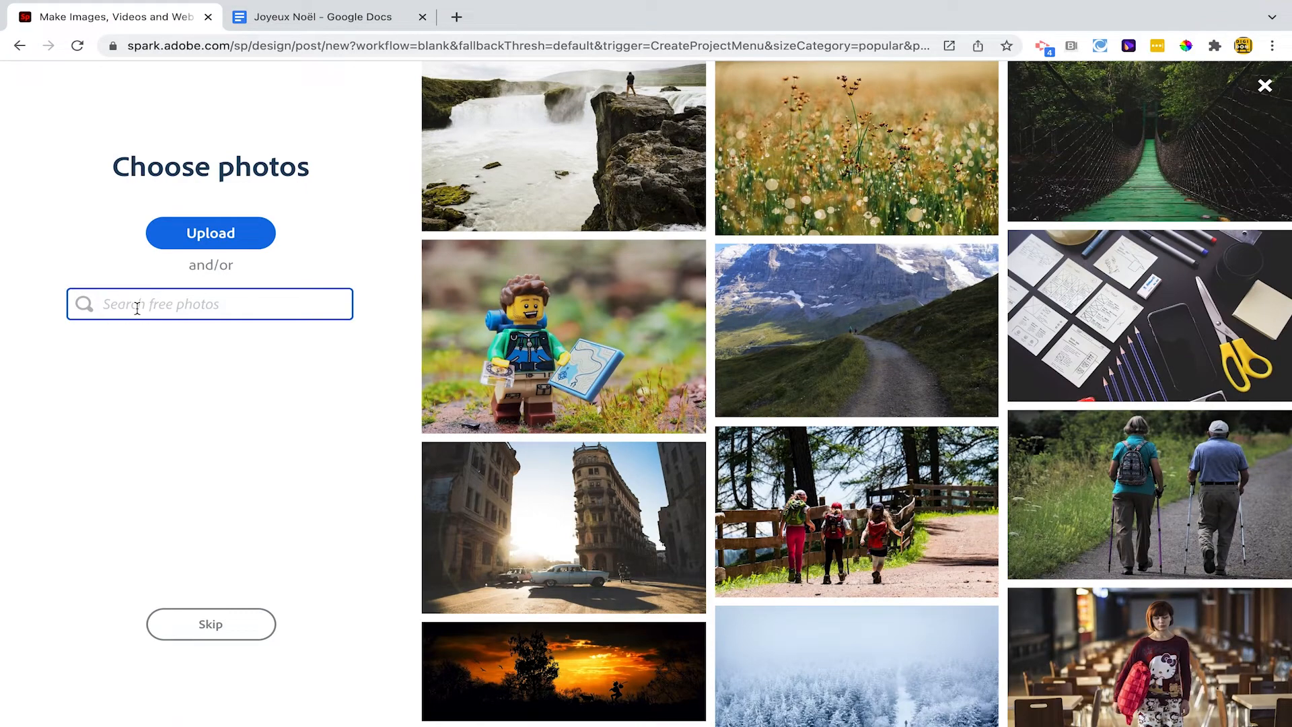
key(ctrl+v)
key(Return)
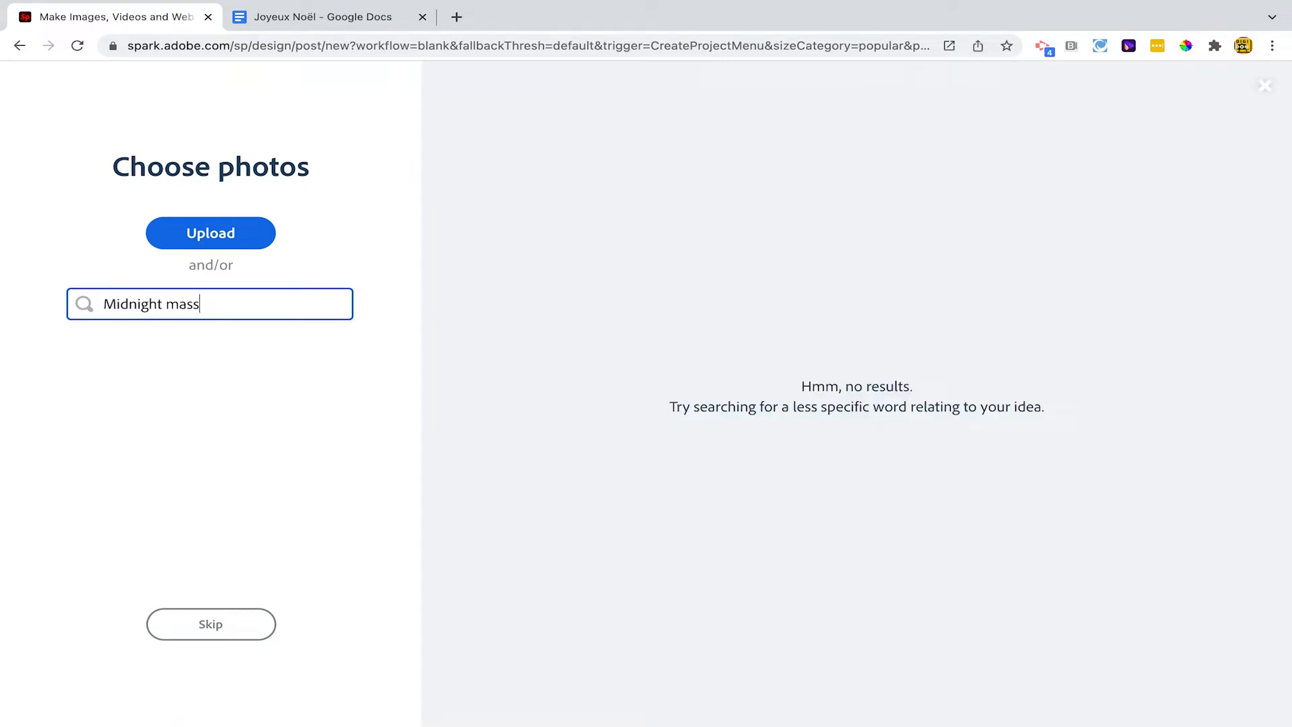
Search the free photos for "church" and look through the results for a picture suiting midnight mass
triple_click(138, 308)
text(church)
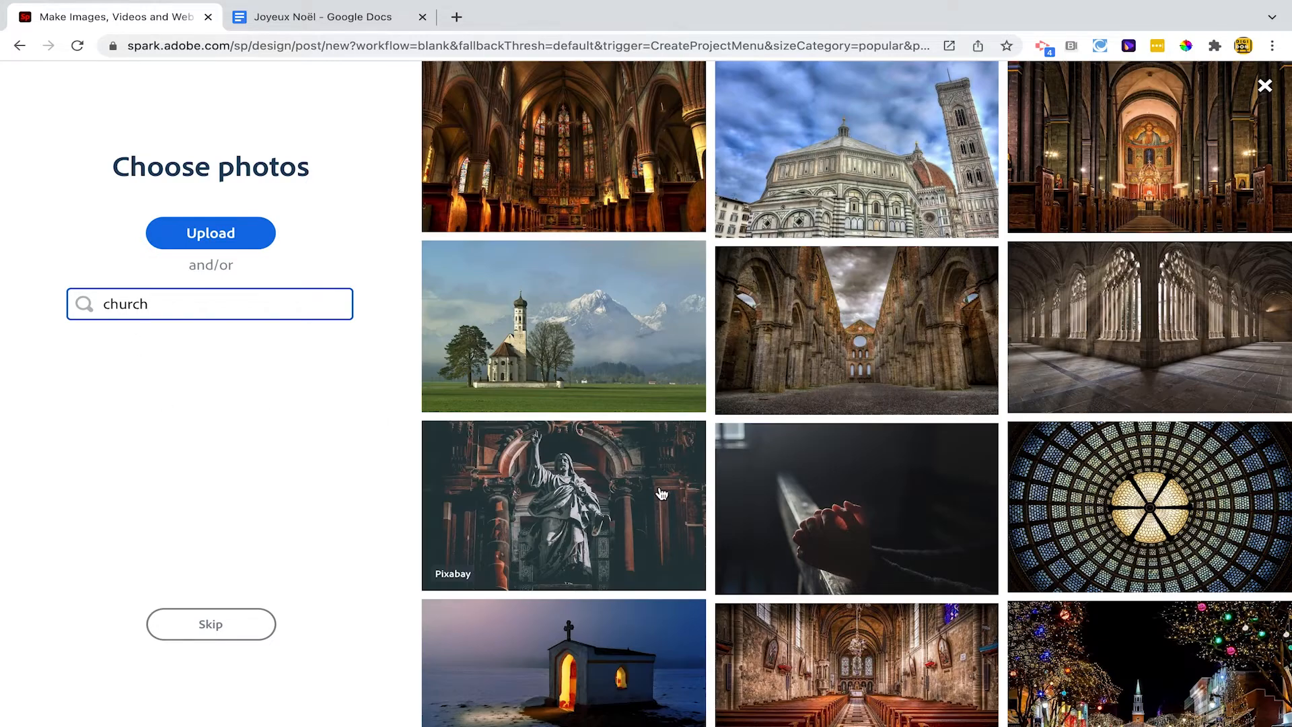
scroll(738, 476, down, 1)
scroll(739, 476, down, 10)
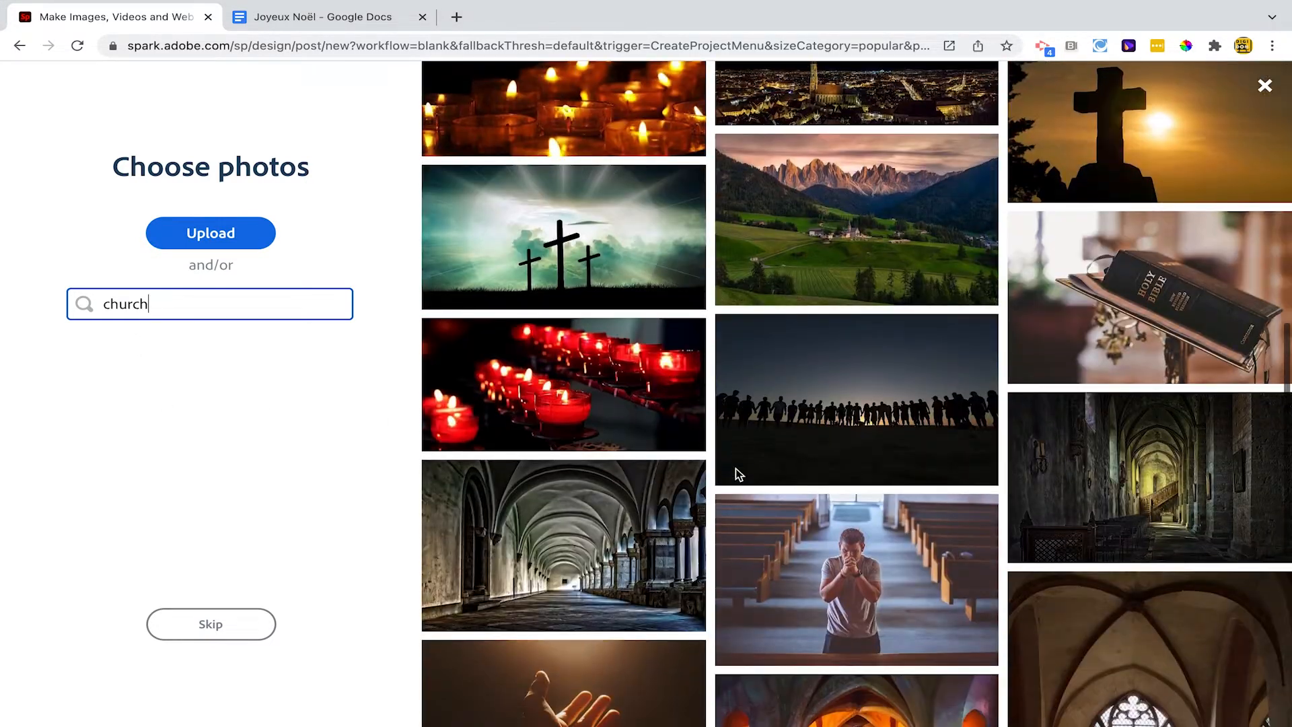
scroll(738, 476, down, 4)
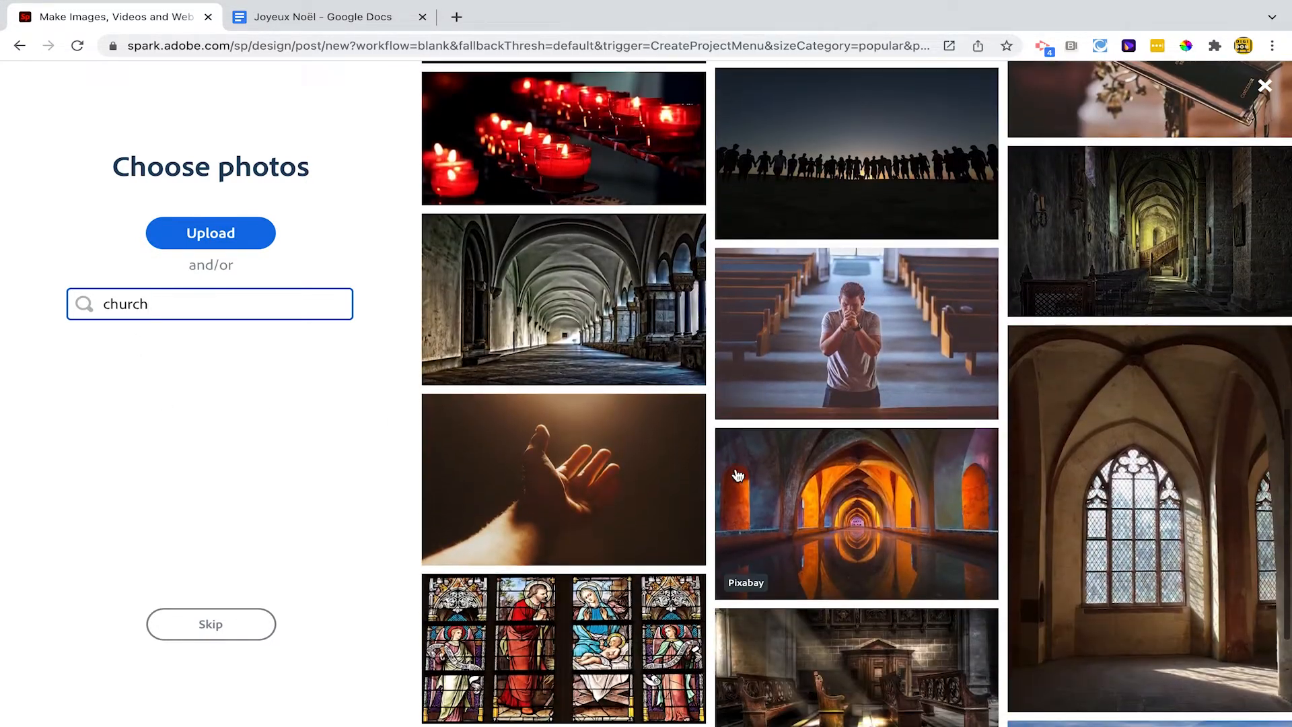
scroll(738, 476, down, 2)
scroll(738, 476, up, 5)
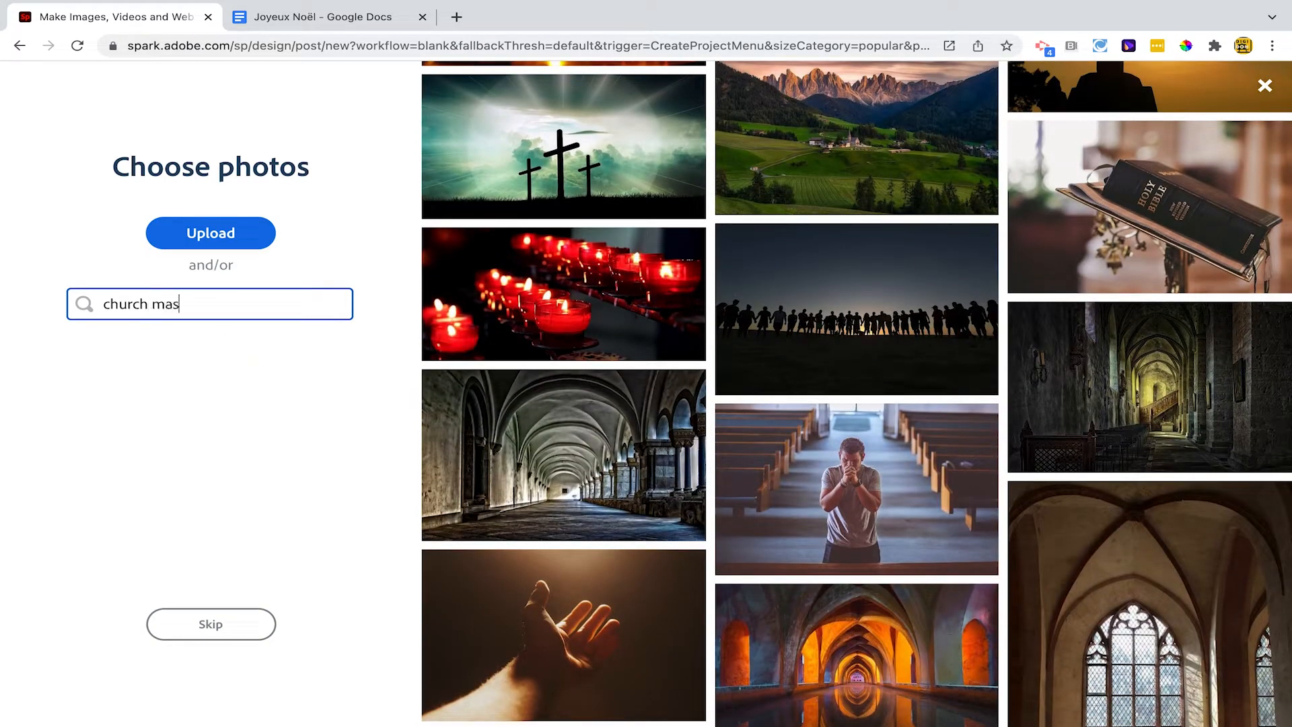
Refine the photo search to "church mass" and select the photo of gold chalices with a red cross on cloth
text(s)
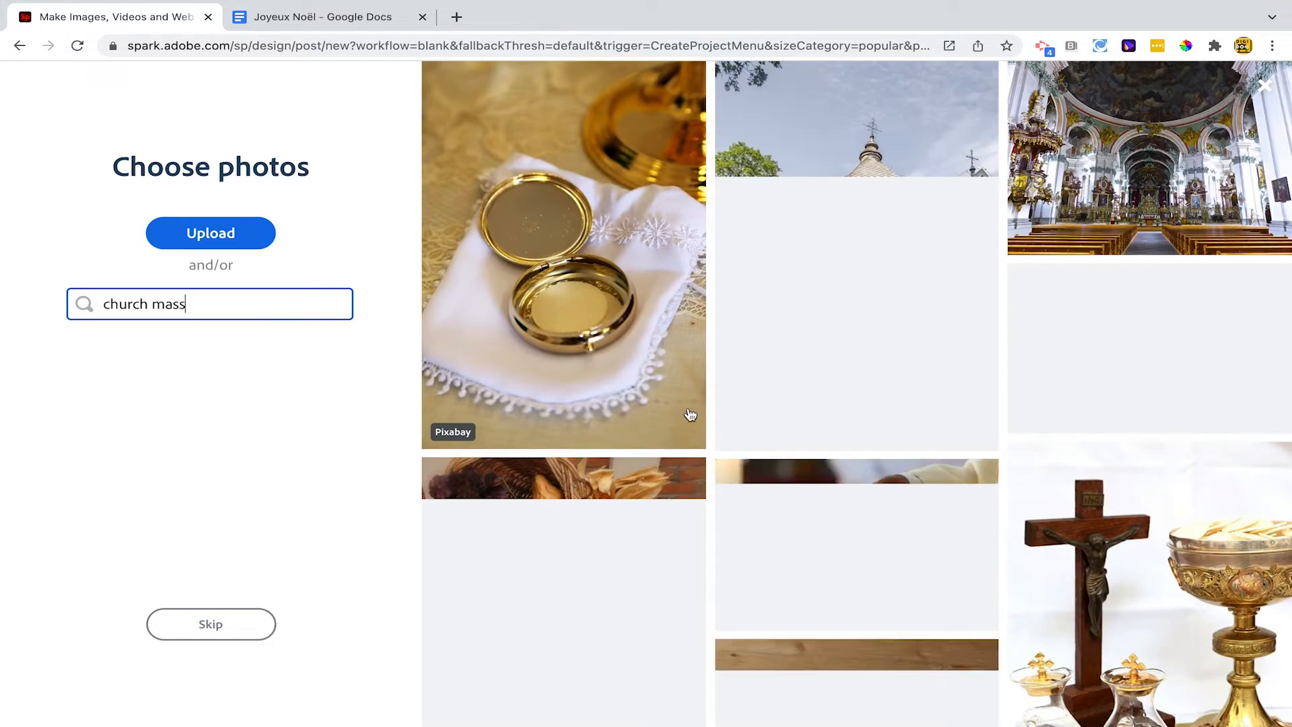
scroll(755, 447, down, 3)
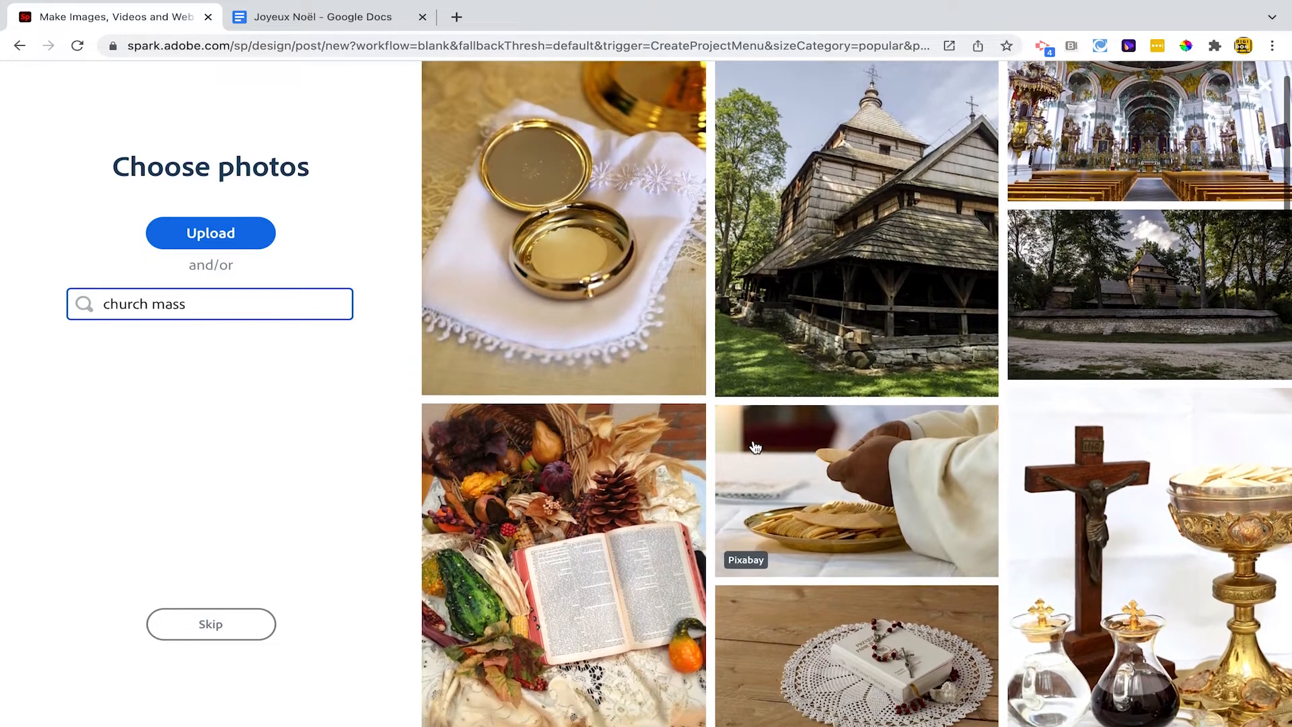
scroll(755, 445, down, 5)
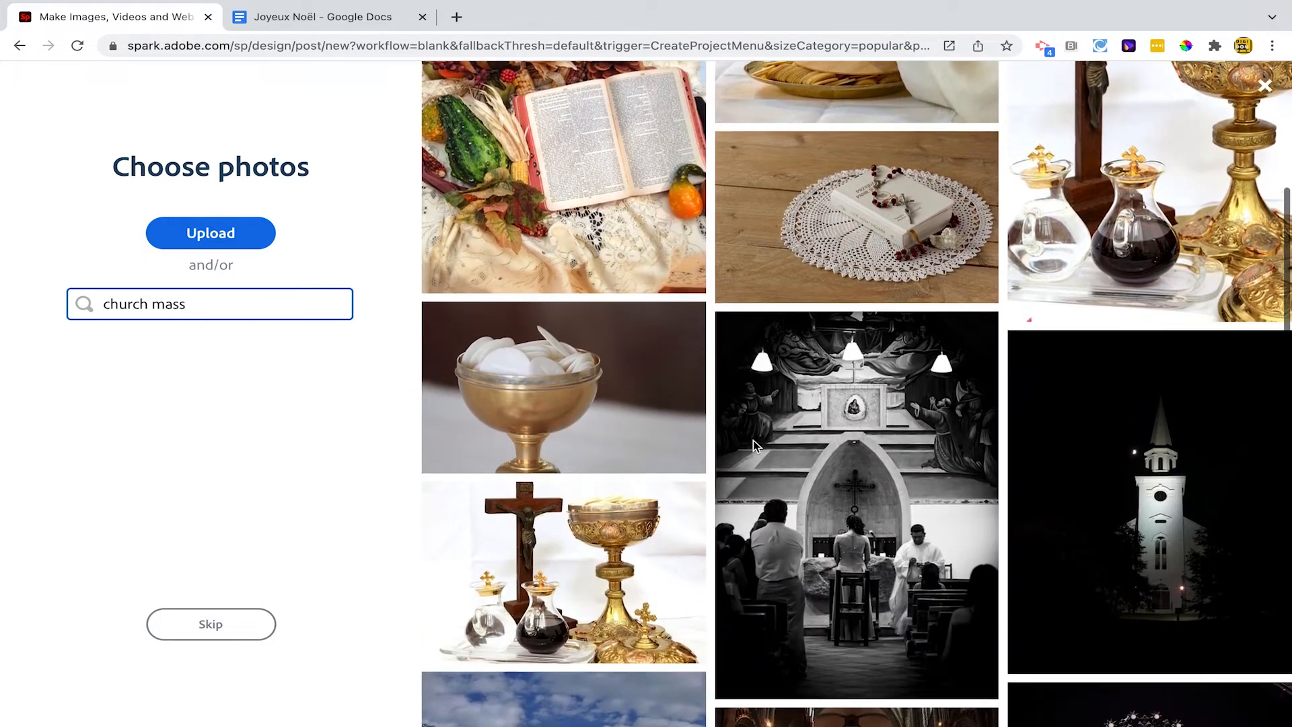
scroll(753, 442, down, 2)
scroll(738, 463, down, 6)
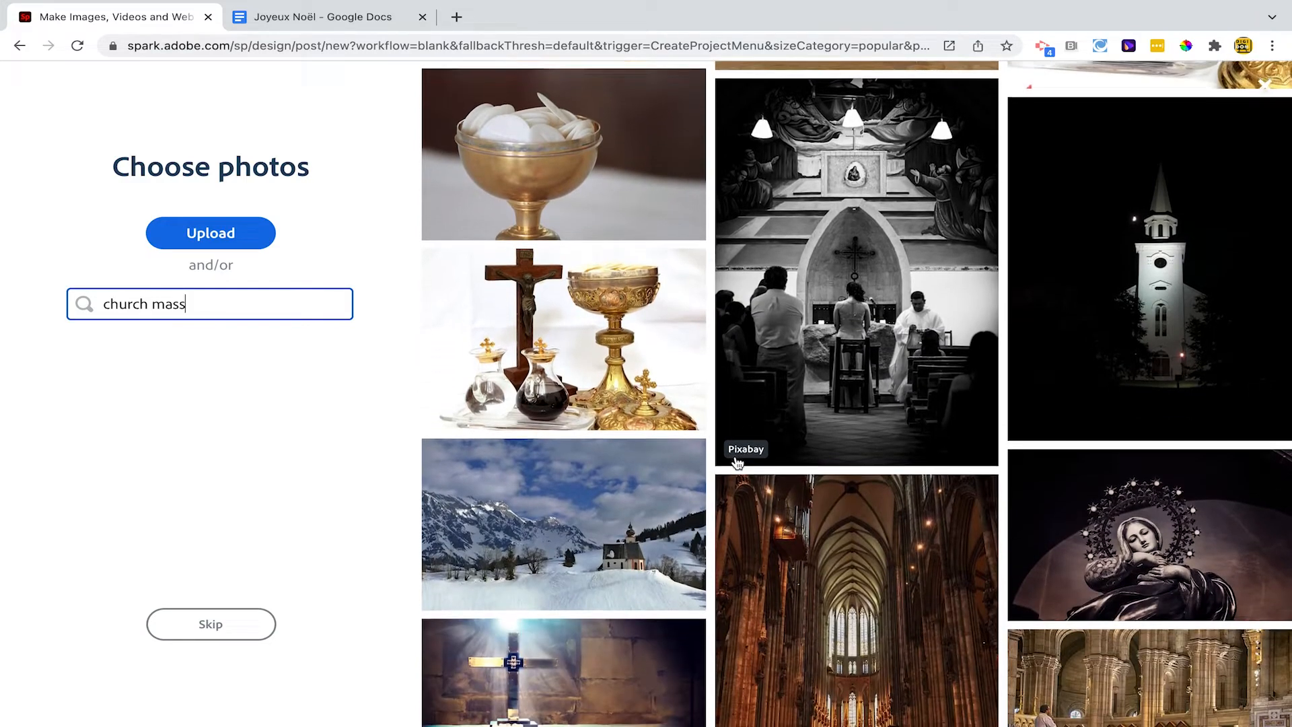
scroll(738, 463, down, 2)
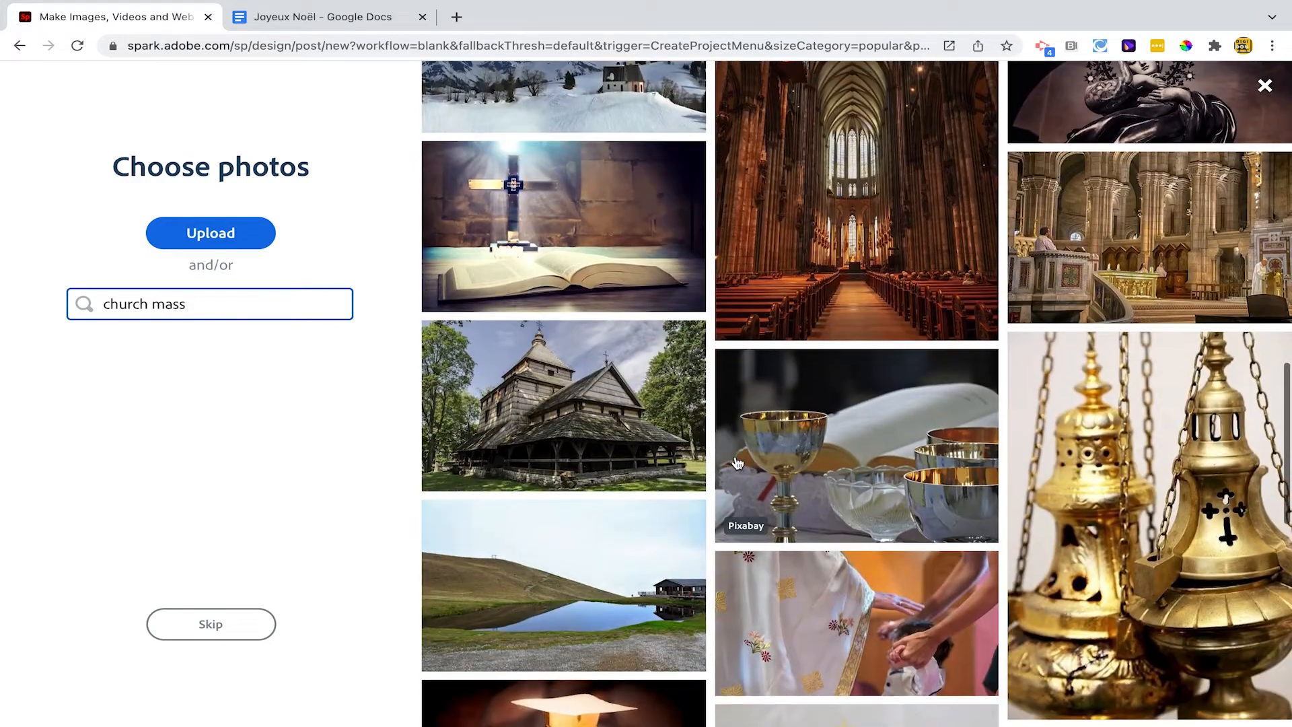
scroll(738, 463, down, 3)
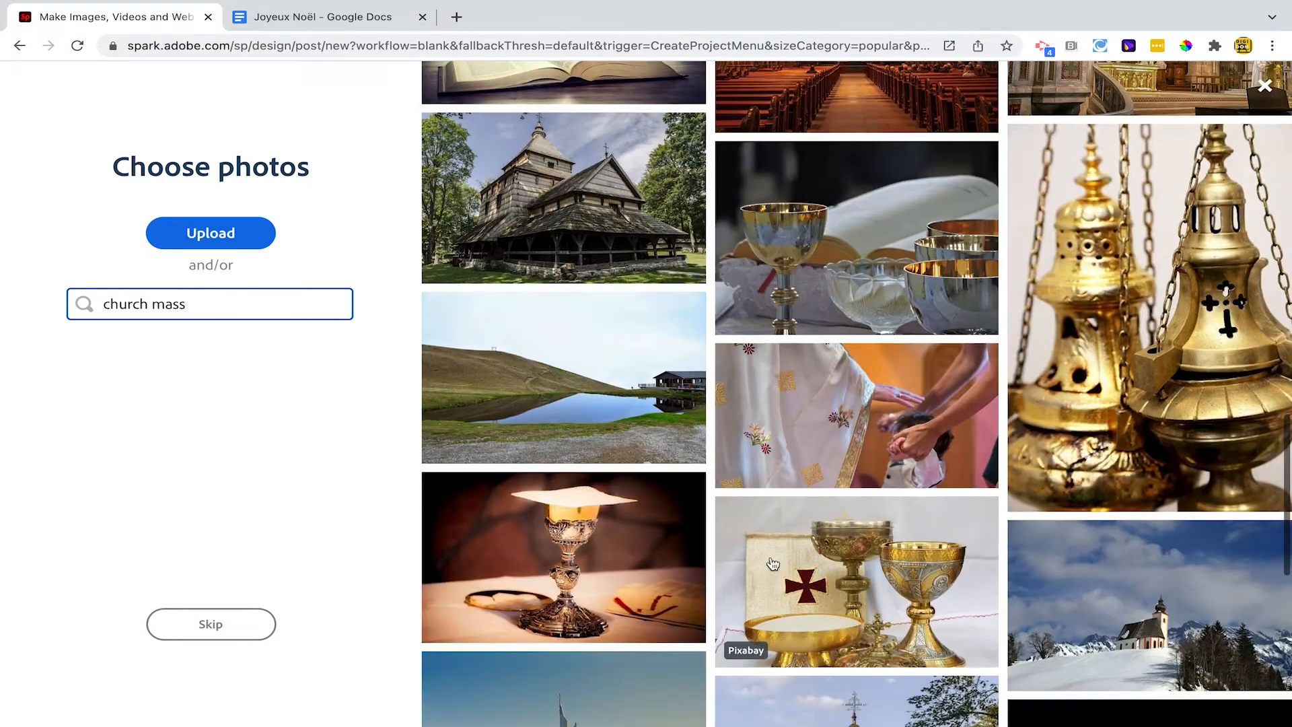
click(770, 564)
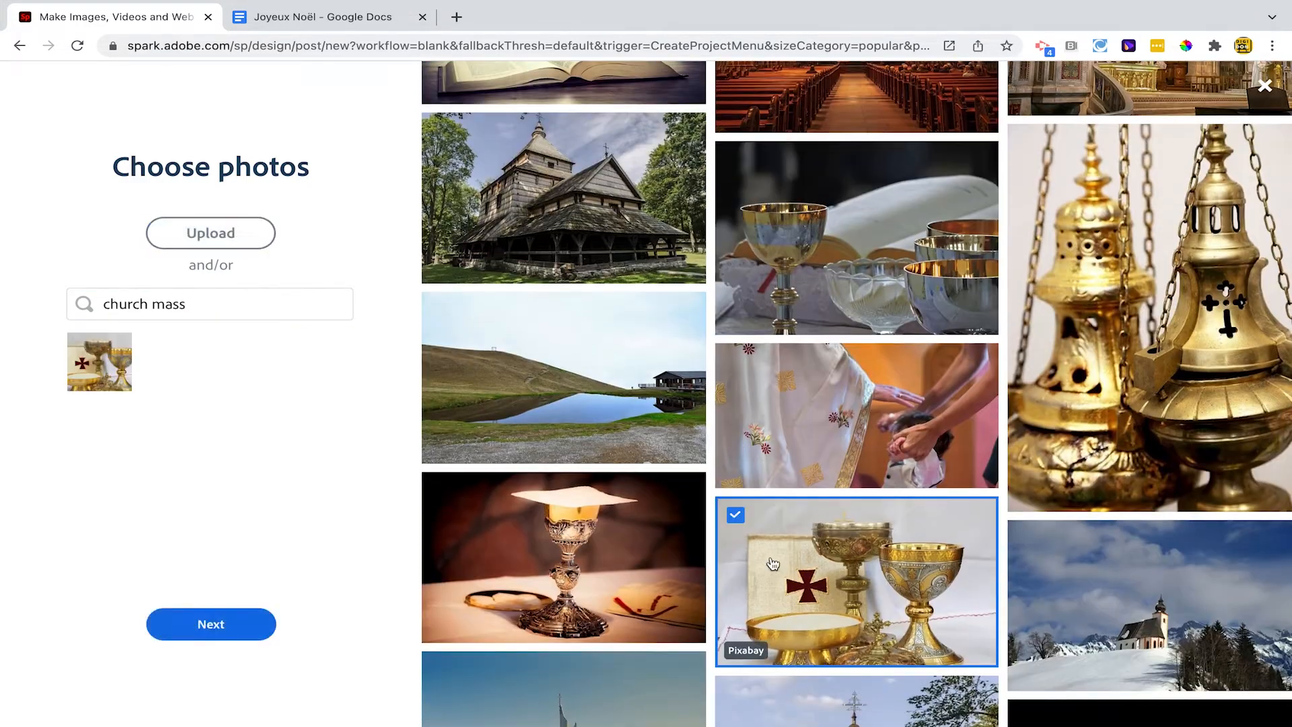
Search the free photos for "nativity" and select the crib scene with red and white stars on a starry background
click(176, 305)
key(ctrl+a)
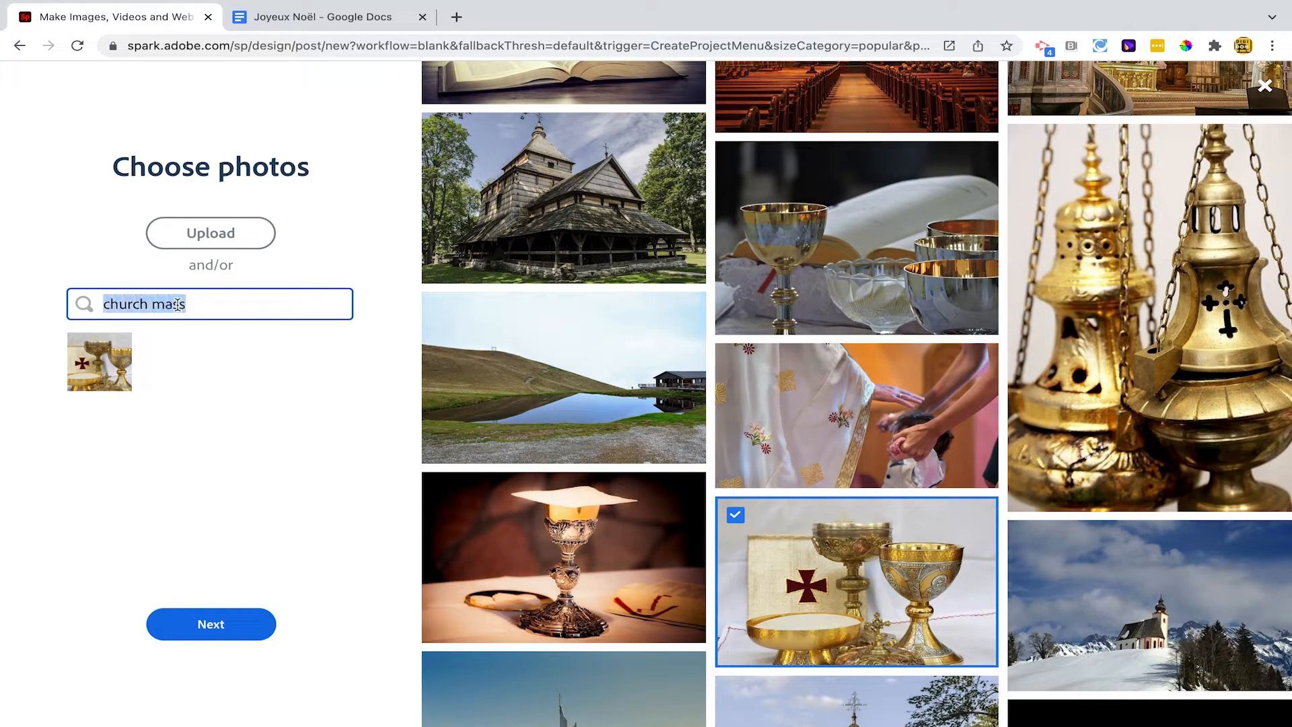
text(cr)
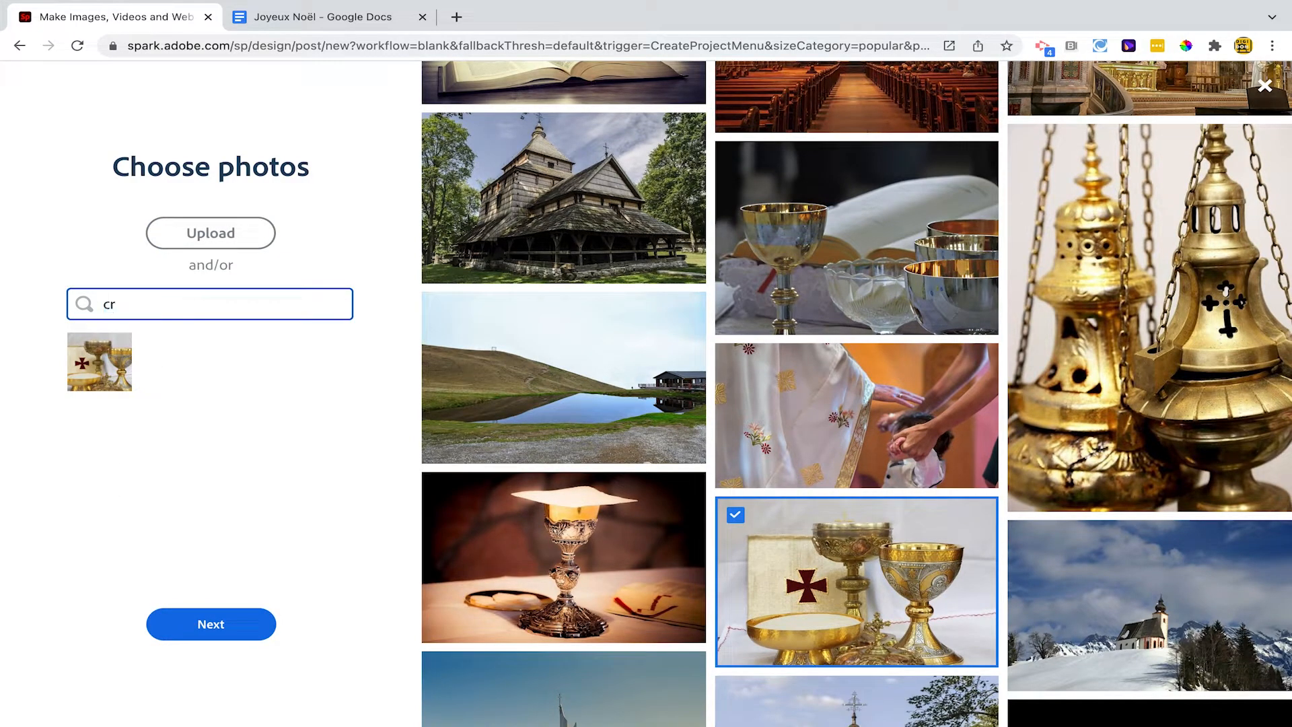
key(BackSpace)
key(BackSpace)
text(nat)
key(Return)
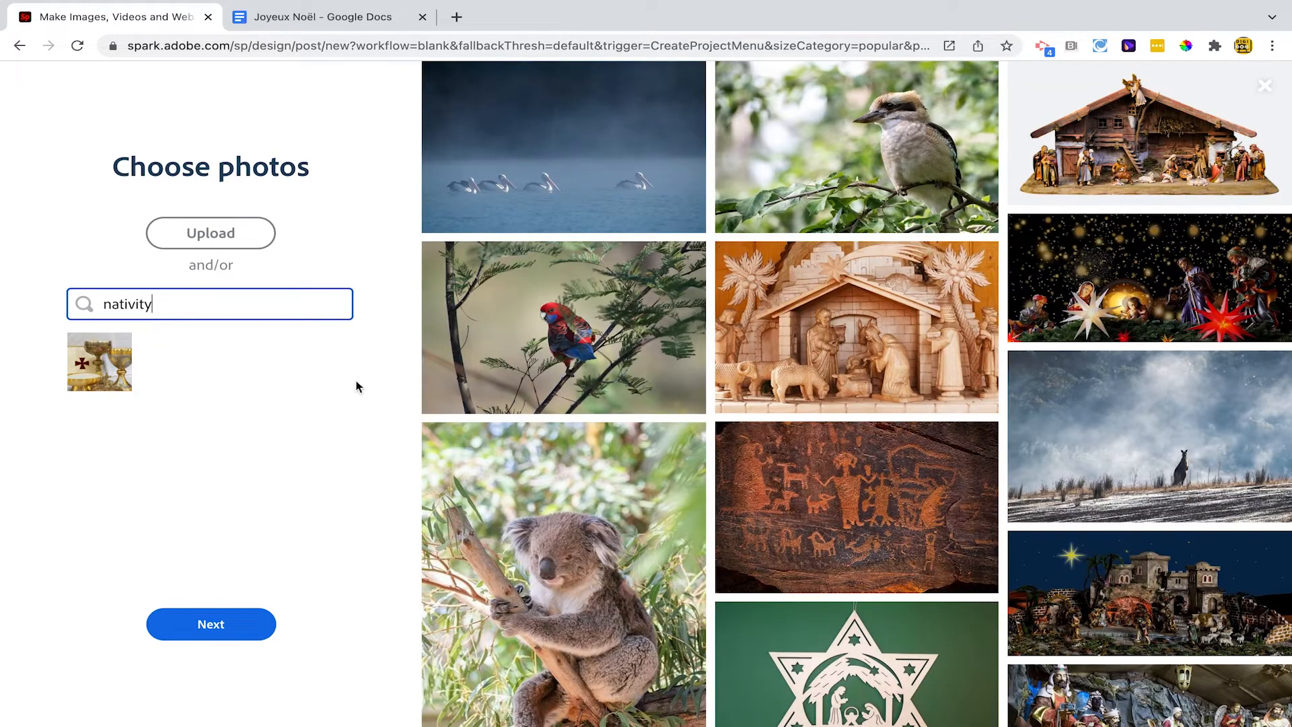
click(1089, 299)
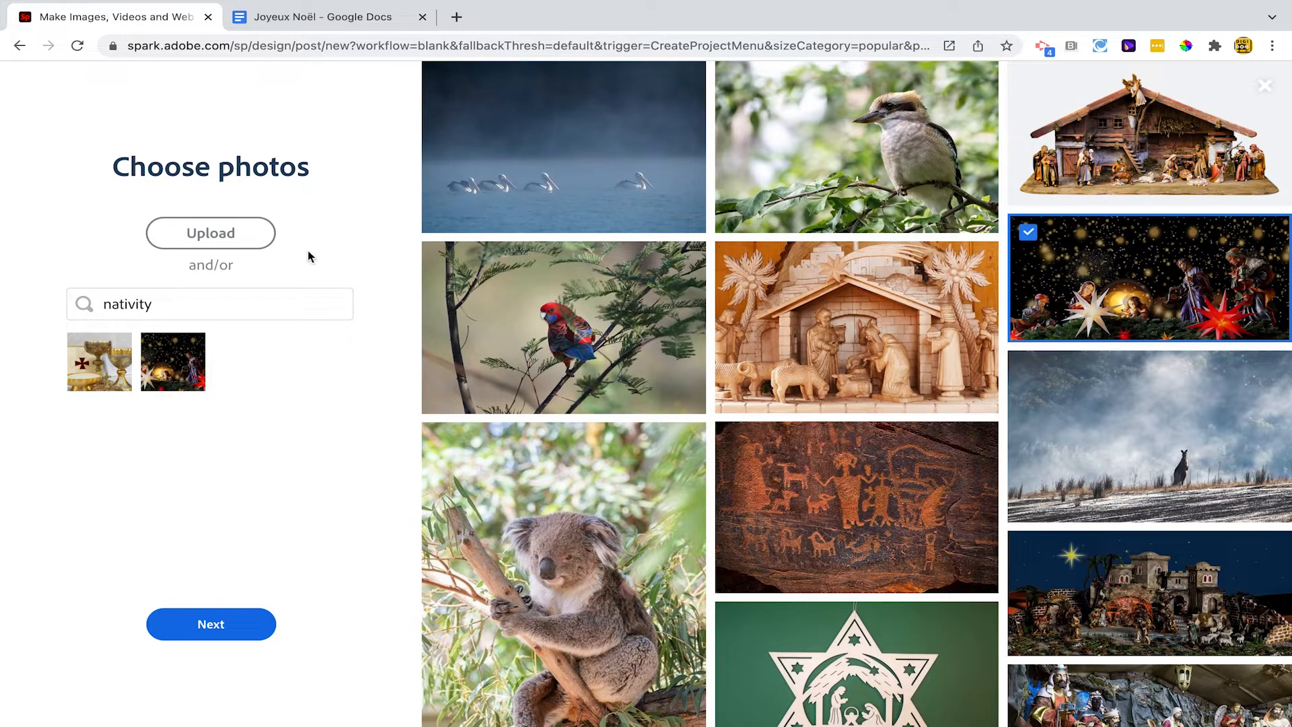
Search the free photos for "santa" and select the dark photo of Santa reading a book
double_click(139, 306)
text(santa)
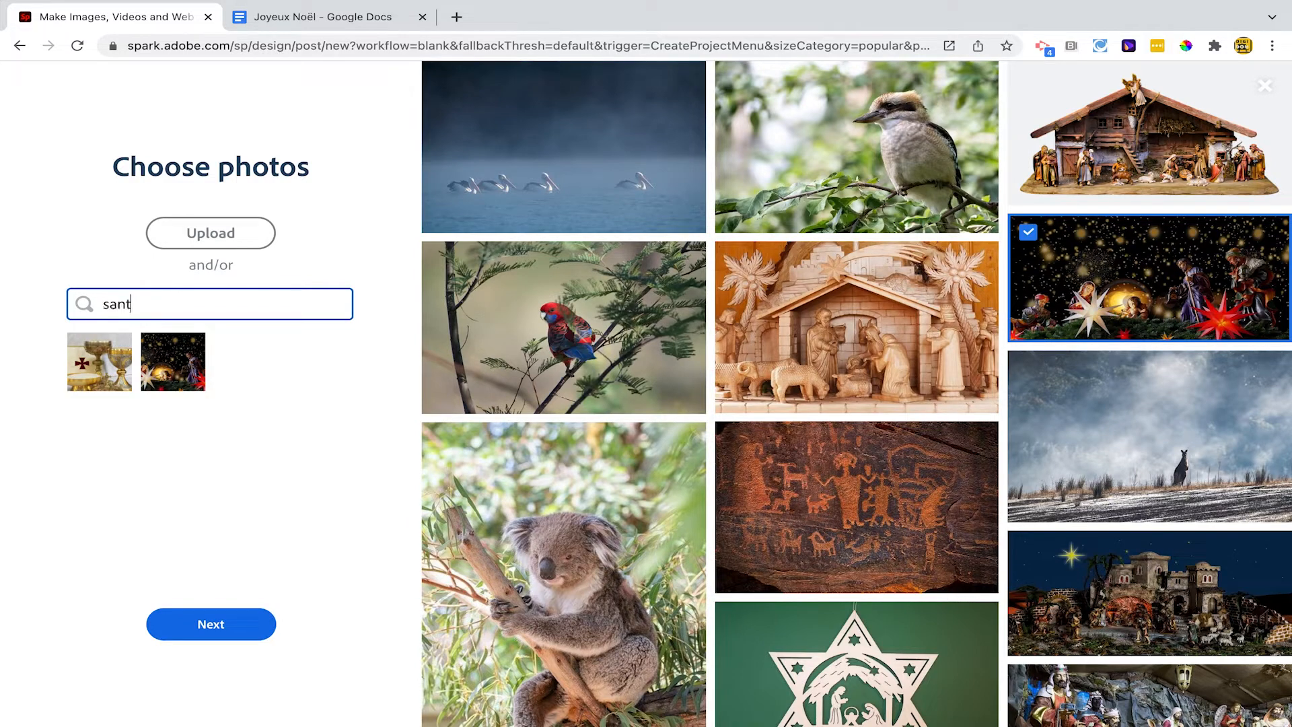
key(Return)
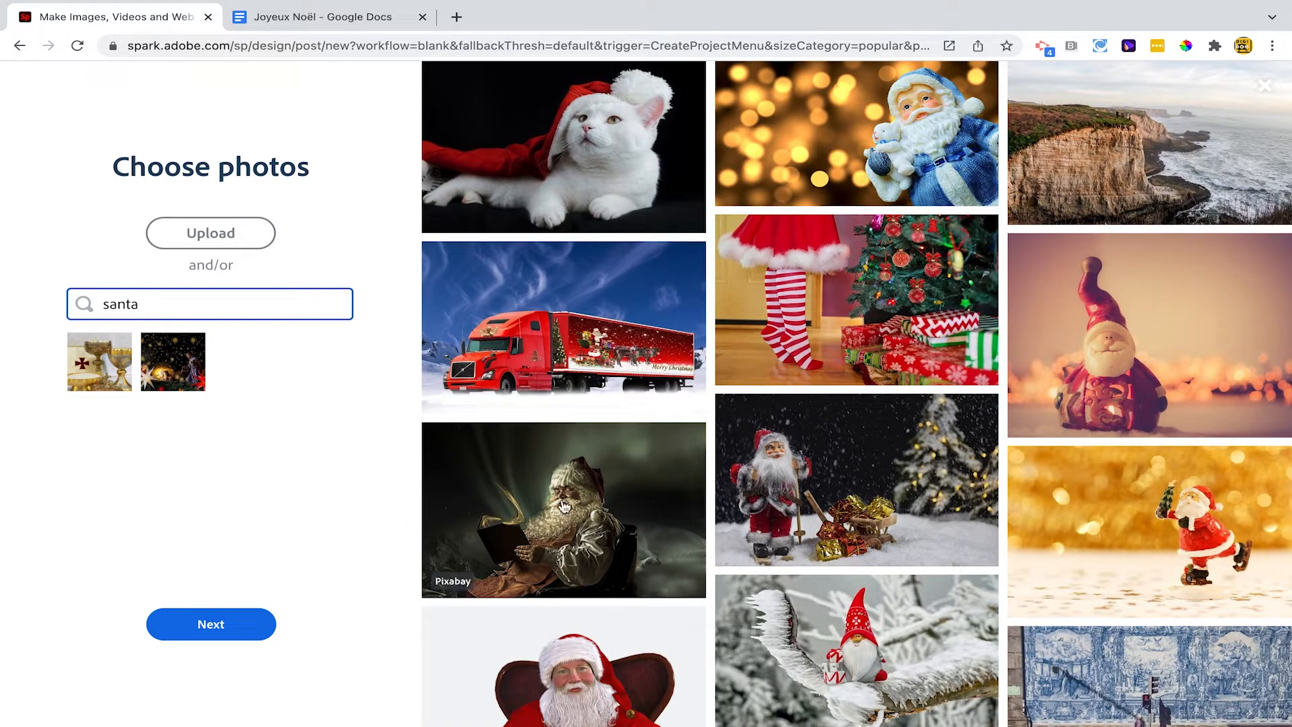
click(514, 530)
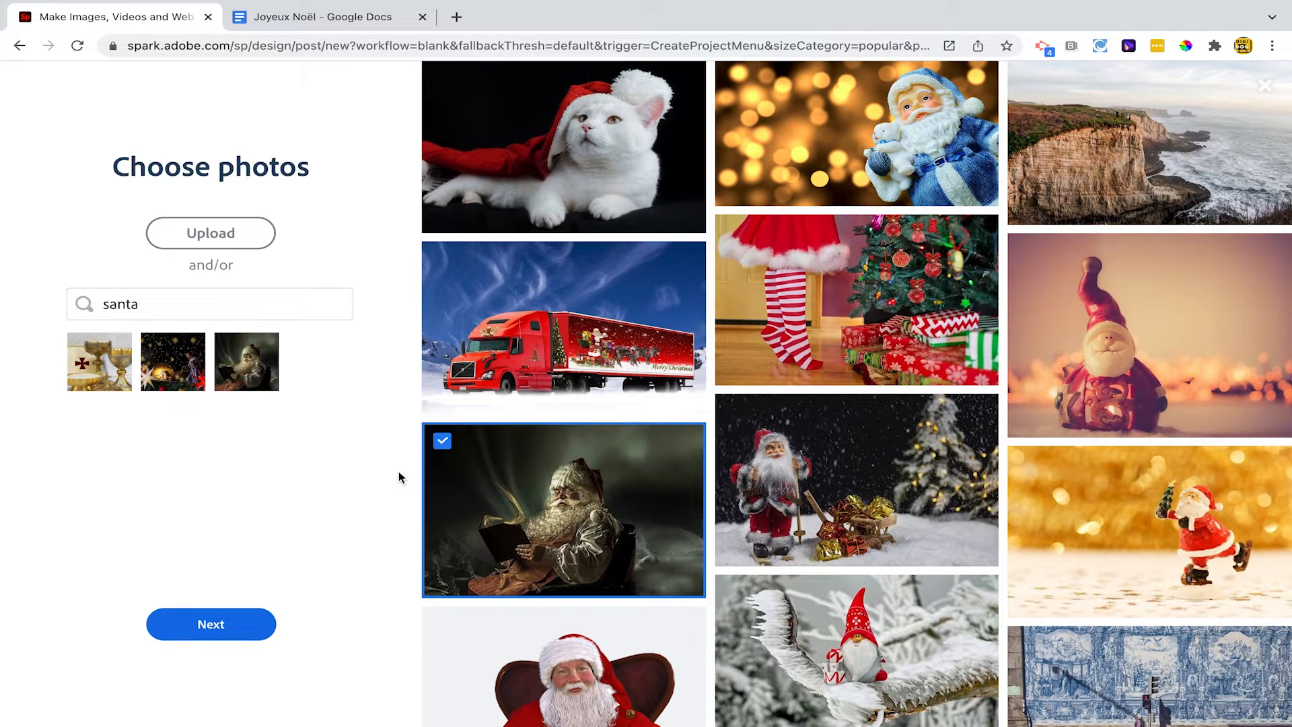
Search the free photos for "christmas market" and add a photo of a lit market stall to the selection
triple_click(162, 303)
text(christmas market)
key(Return)
click(899, 204)
Search for "turkey", refine the search to "christmas turkey", and select a photo of a roast turkey
triple_click(180, 298)
text(turkey)
key(Return)
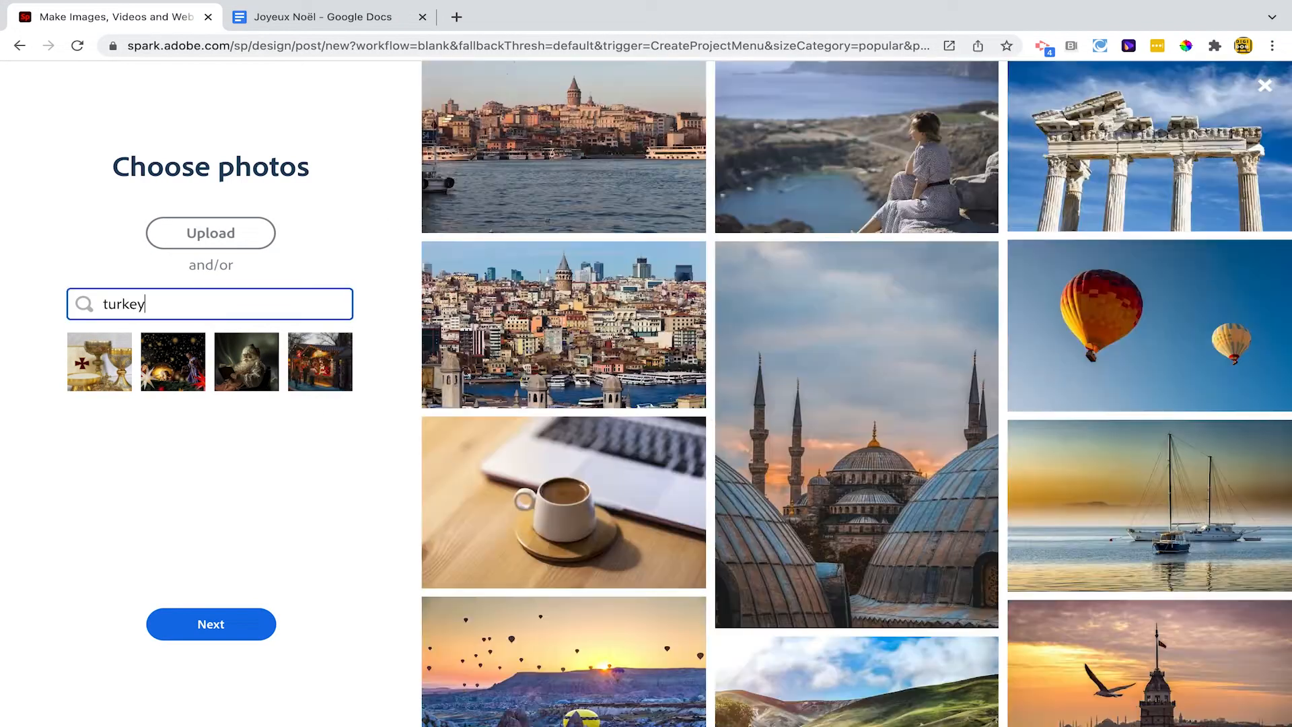
key(Home)
text(christmas)
key(Return)
click(857, 605)
Search the free photos for "yule log" and select the chocolate yule log on a white plate
triple_click(166, 297)
text(yule log)
key(Return)
click(857, 508)
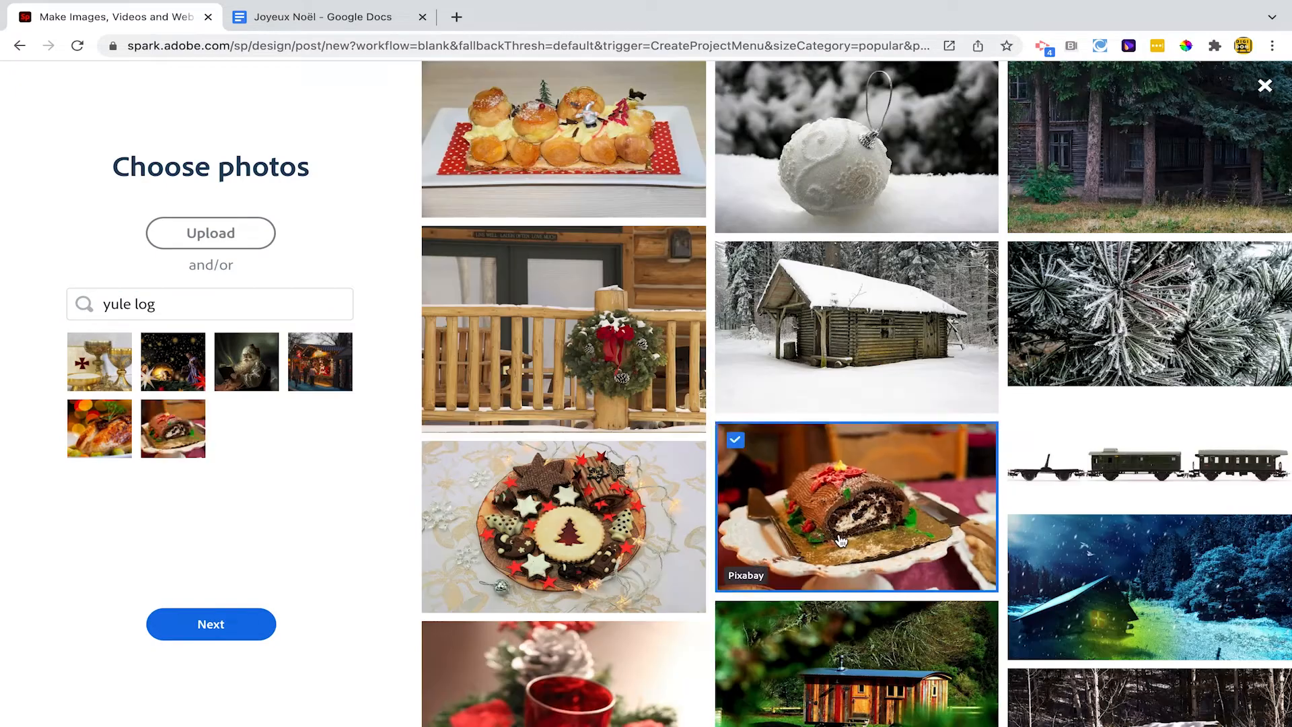
Search the free photos for "christmas tree" and select the decorated tree with presents against a red background
triple_click(162, 303)
text(christmas tree)
key(Return)
click(1149, 456)
Search the free photos for "presents" and select the blue wrapped gifts on glowing orange tinsel
triple_click(141, 304)
text(presents)
key(Return)
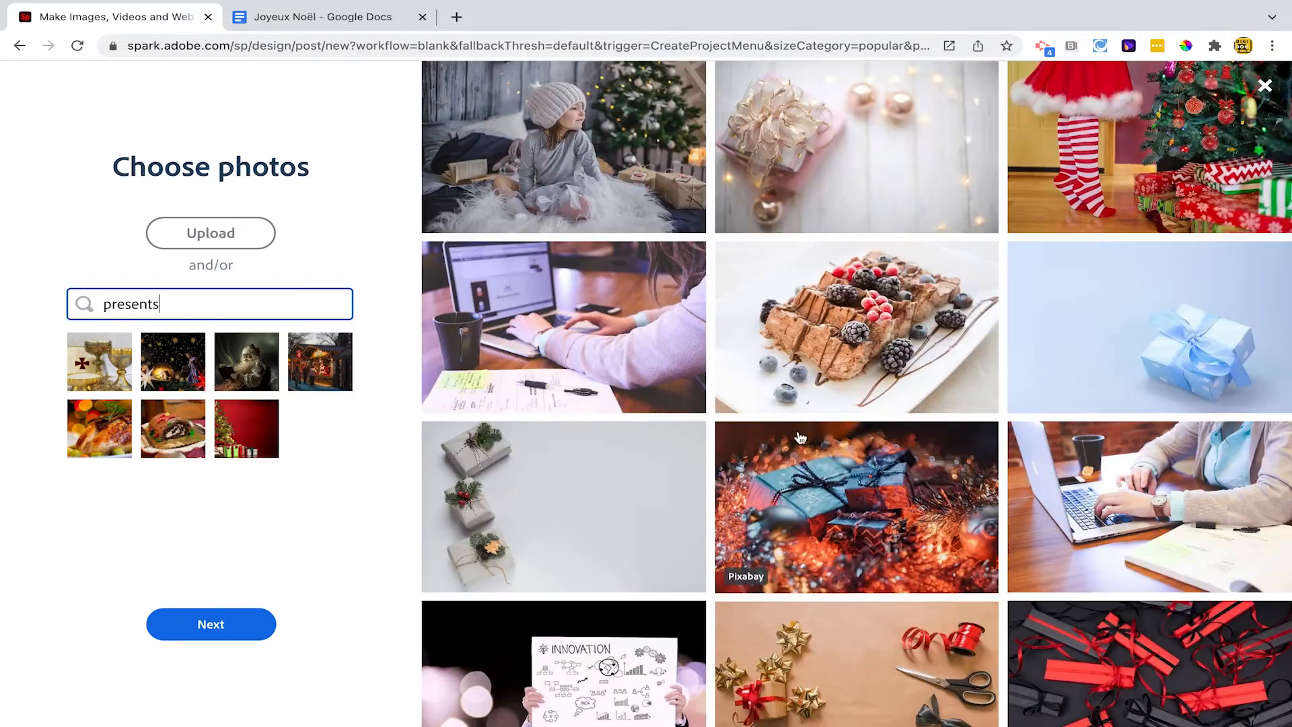
click(857, 506)
Create the post from the chosen photos in the Landscape size and dismiss the template suggestions
click(202, 625)
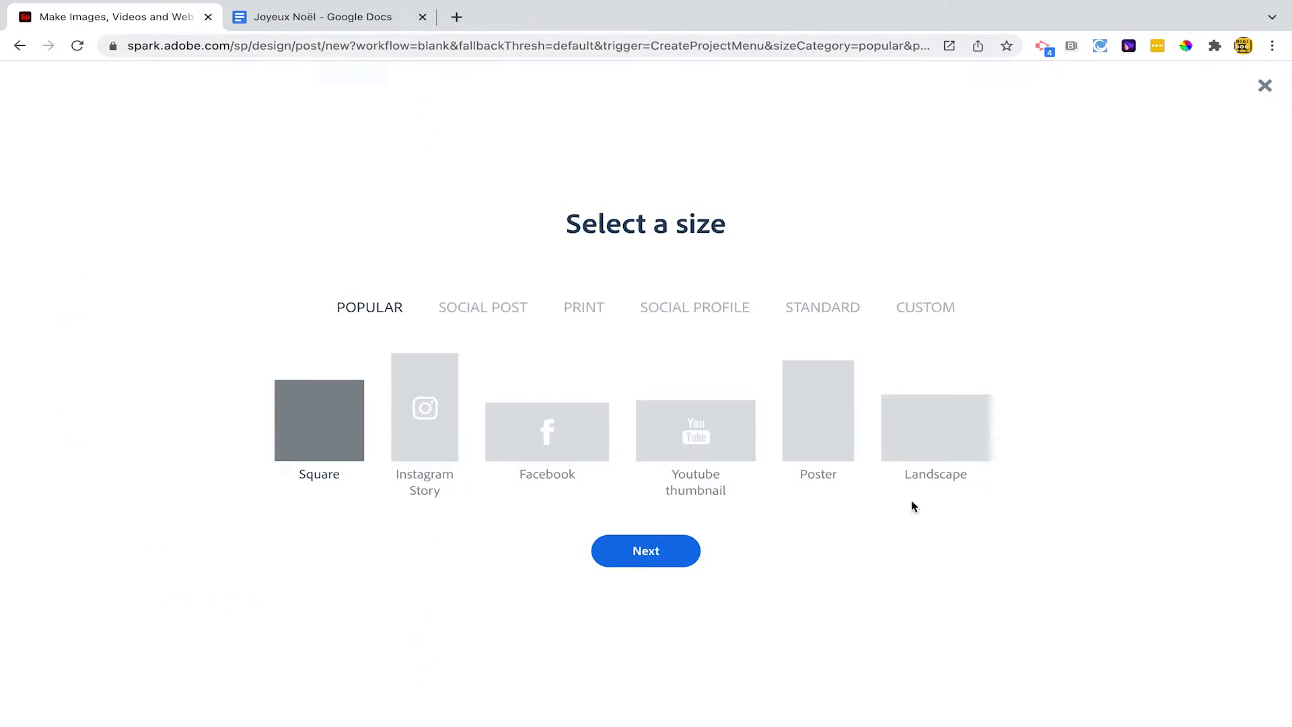
click(941, 441)
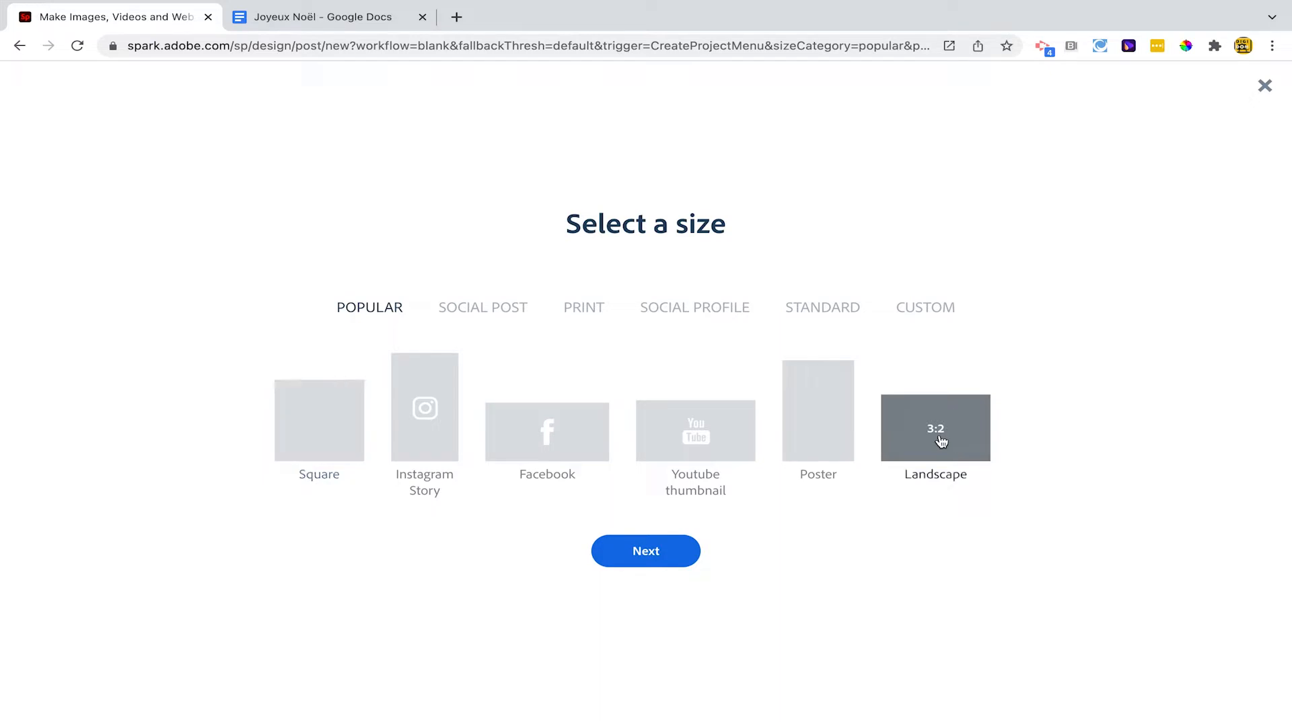
click(637, 550)
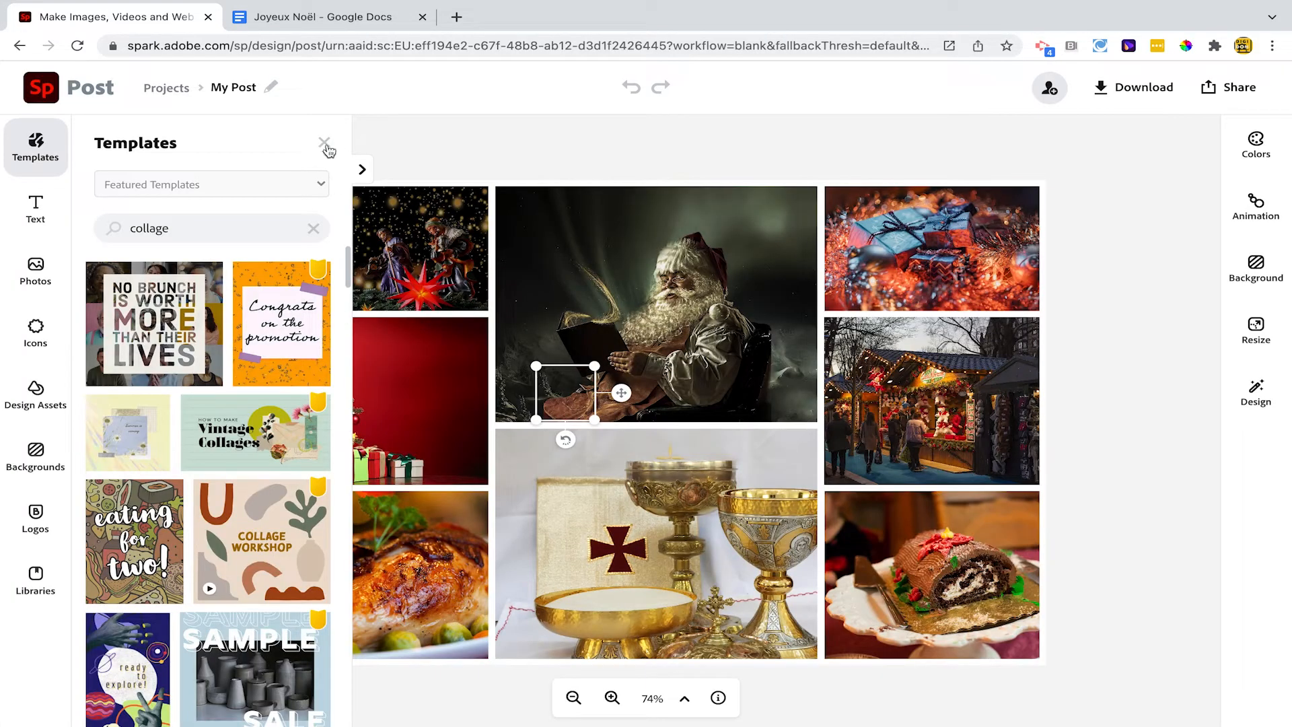
click(325, 144)
Adjust the crop of the Santa and presents photos in their collage cells, scaling the presents photo to 3
click(578, 394)
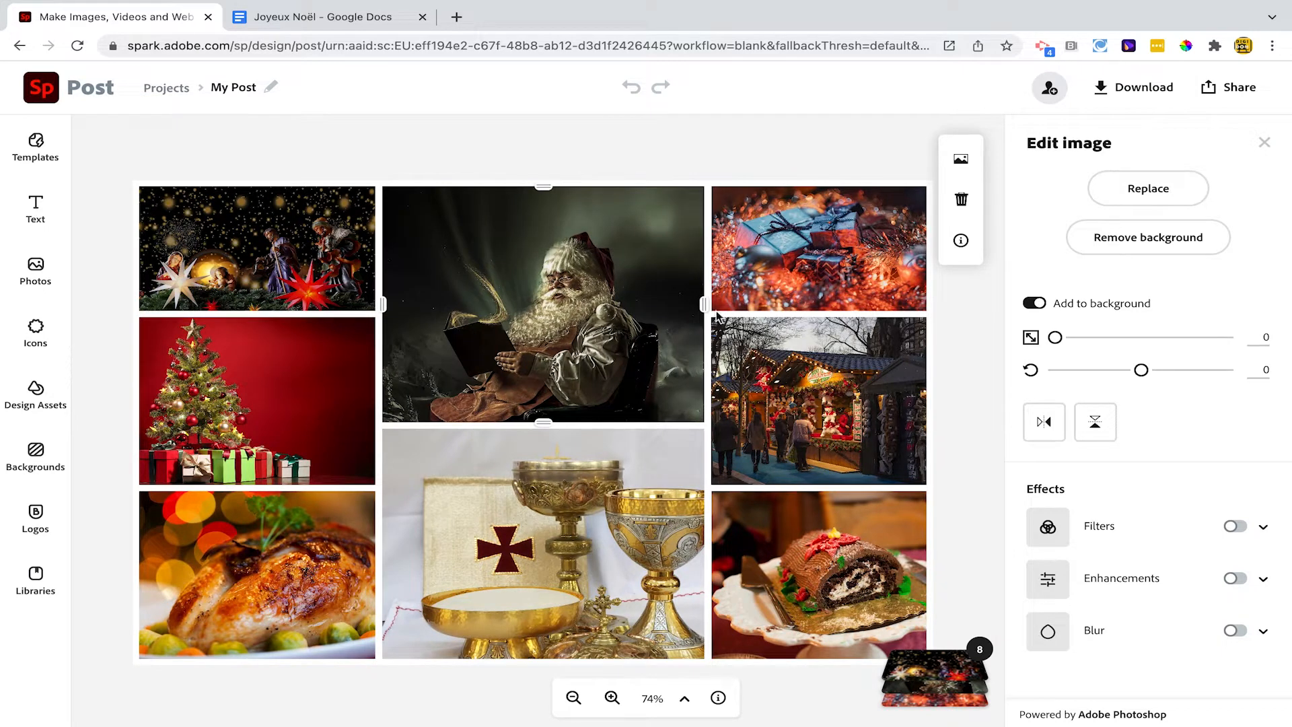
click(785, 276)
drag(555, 301, 793, 255)
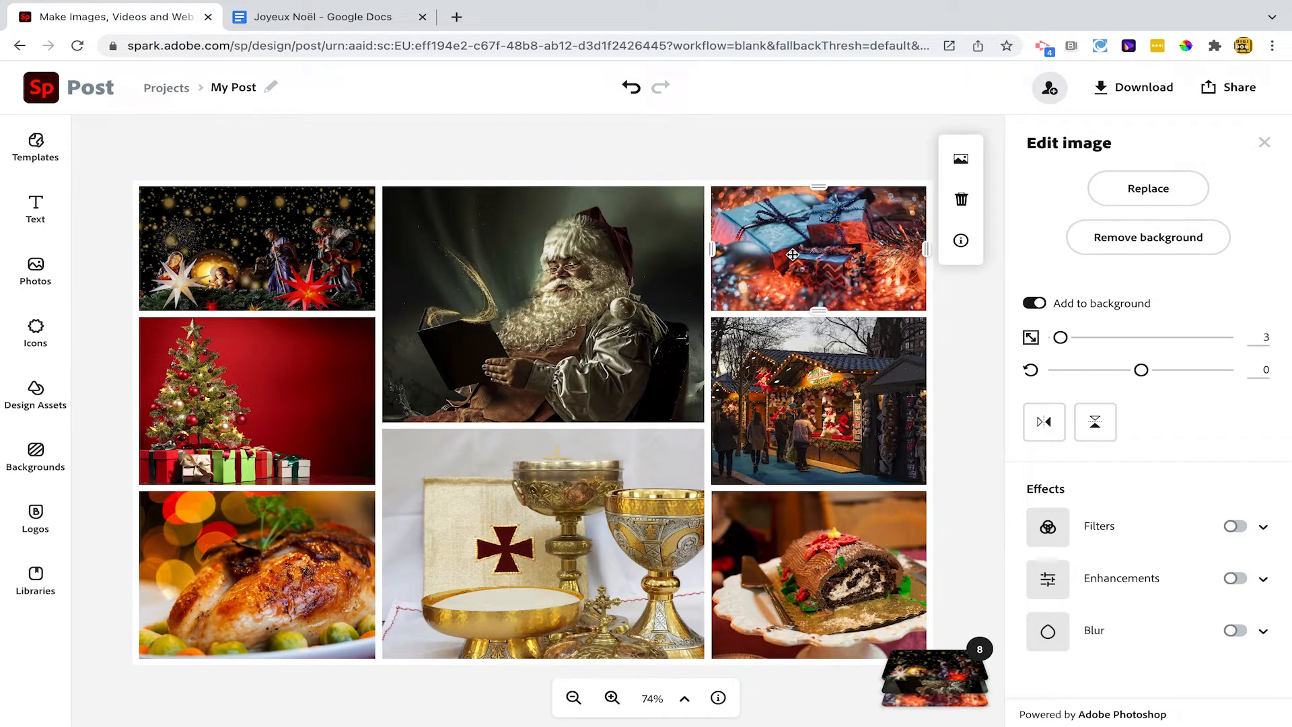
Try narrowing the collage column that holds the Christmas tree by moving its divider, and undo the change
click(380, 414)
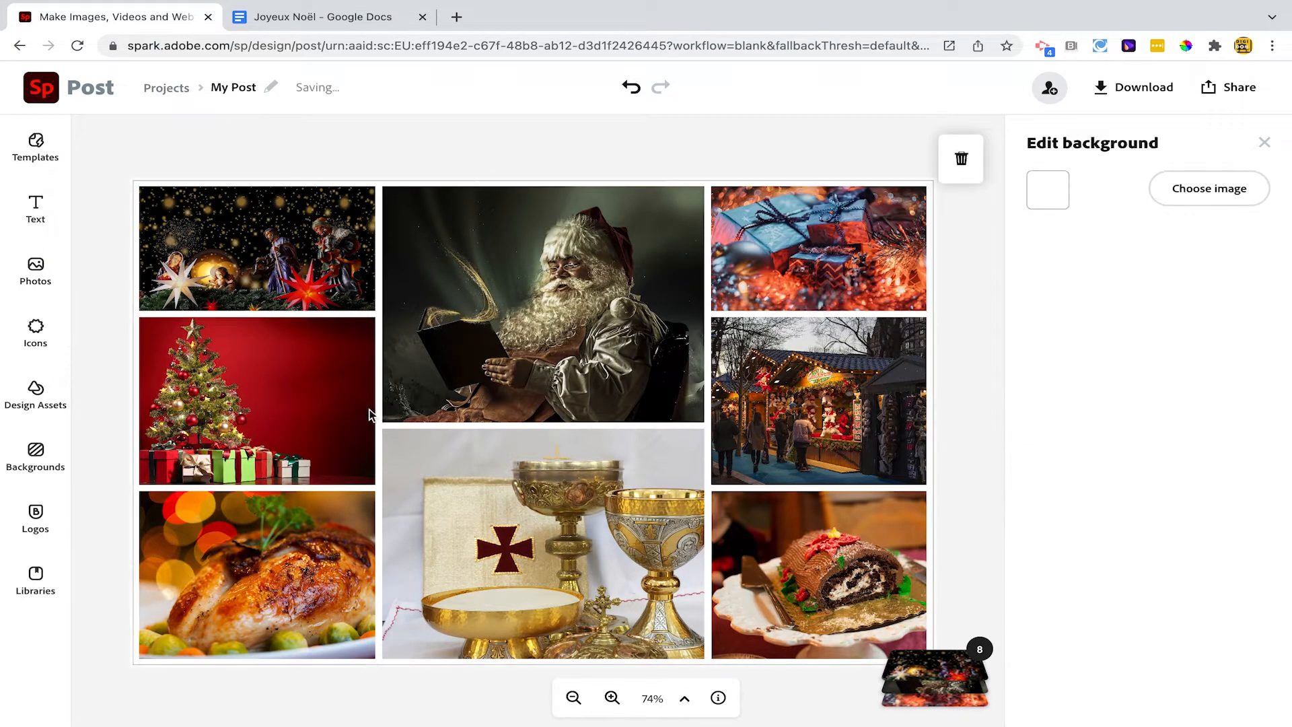
drag(370, 414, 333, 405)
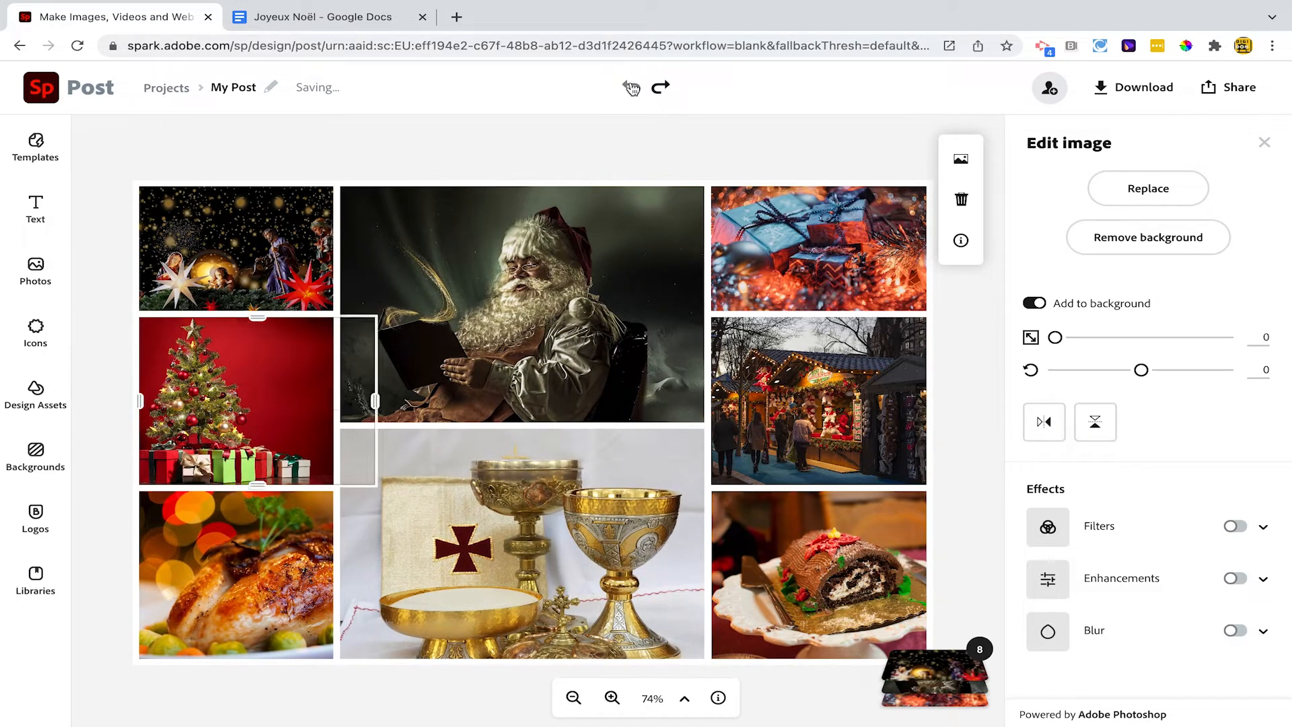
click(632, 87)
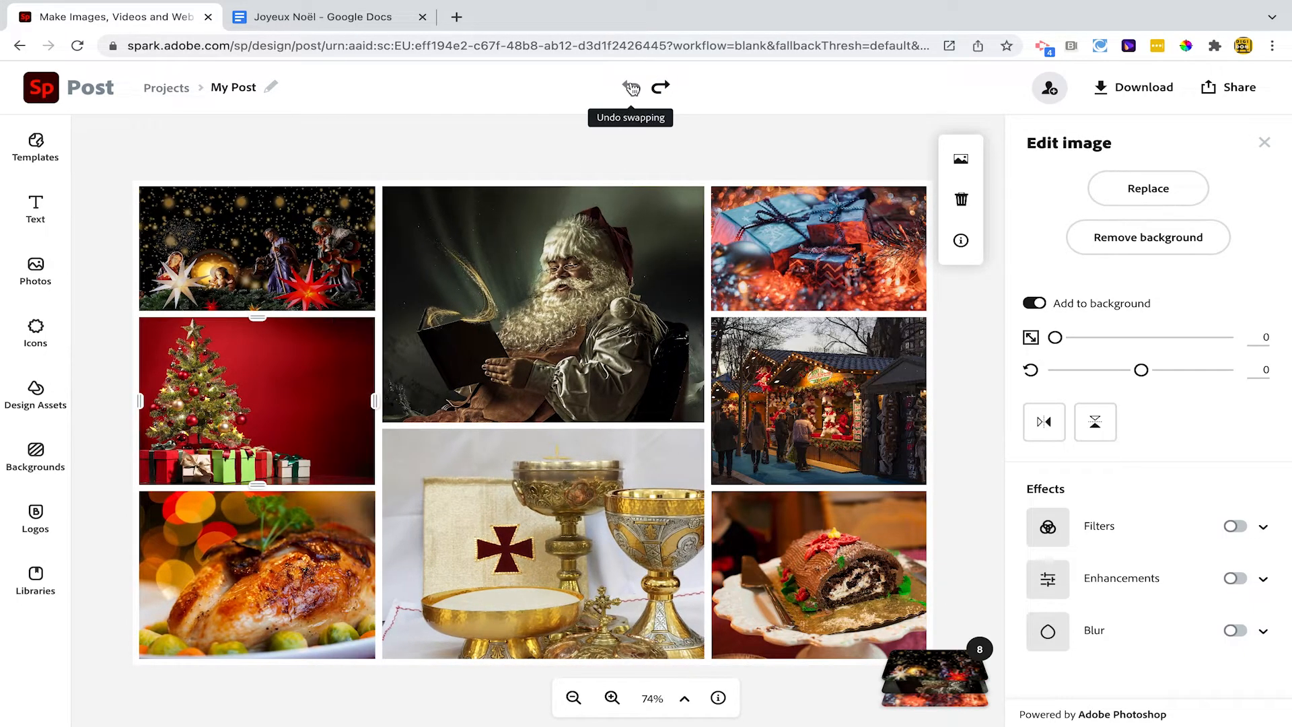
Copy the heading "Joyeux Noël" from the Google Docs list and rename the Adobe Spark post with it
click(323, 17)
click(656, 267)
drag(656, 268, 721, 265)
key(ctrl+c)
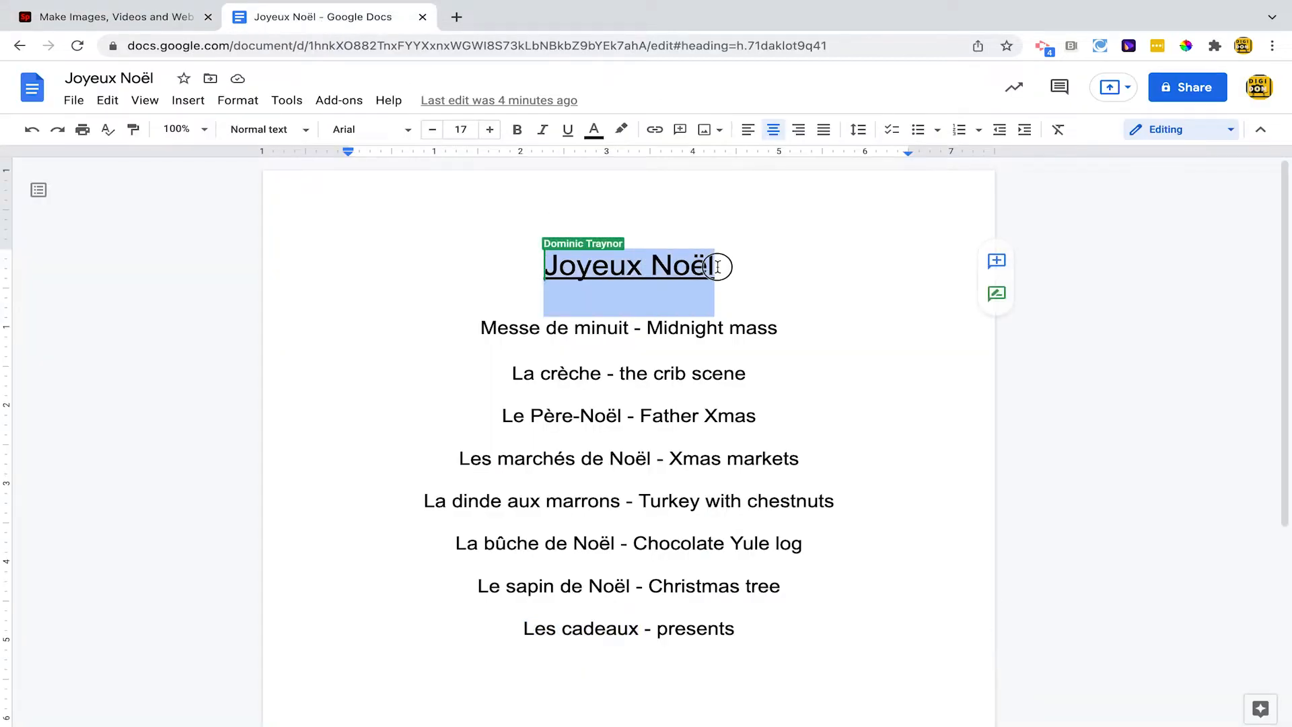
click(132, 27)
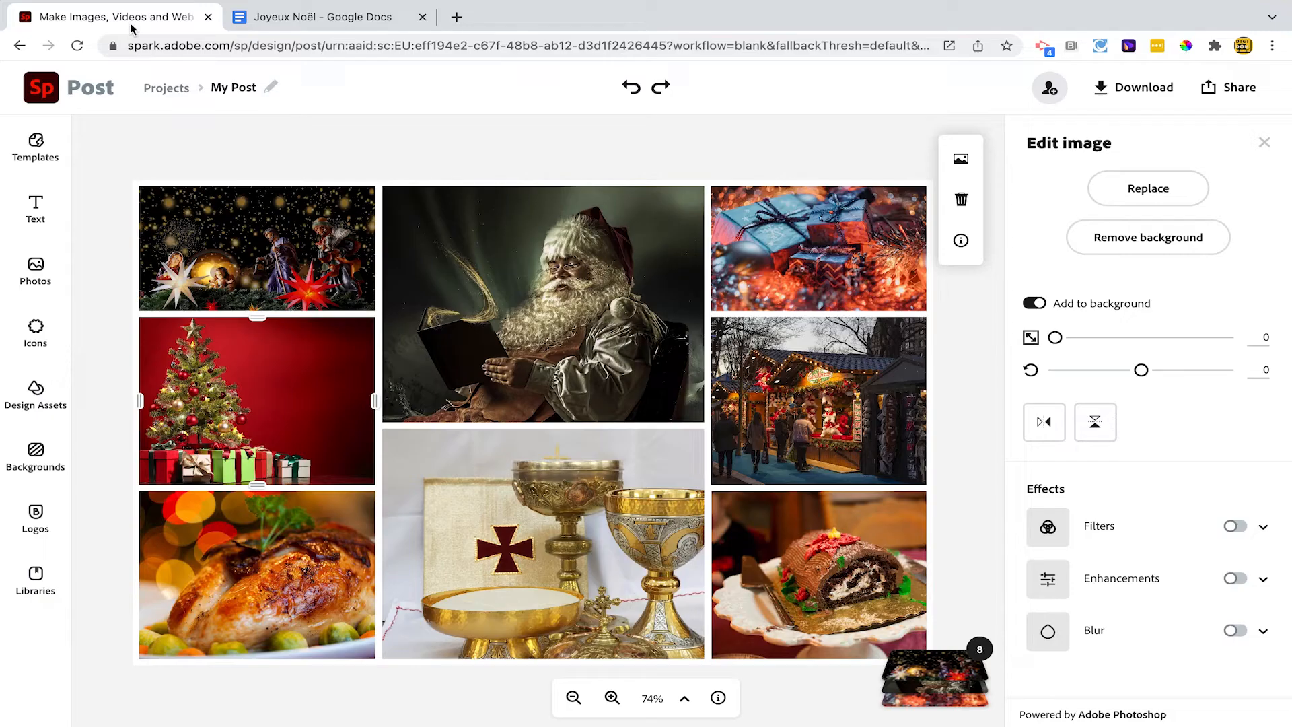
click(222, 87)
key(ctrl+v)
key(Return)
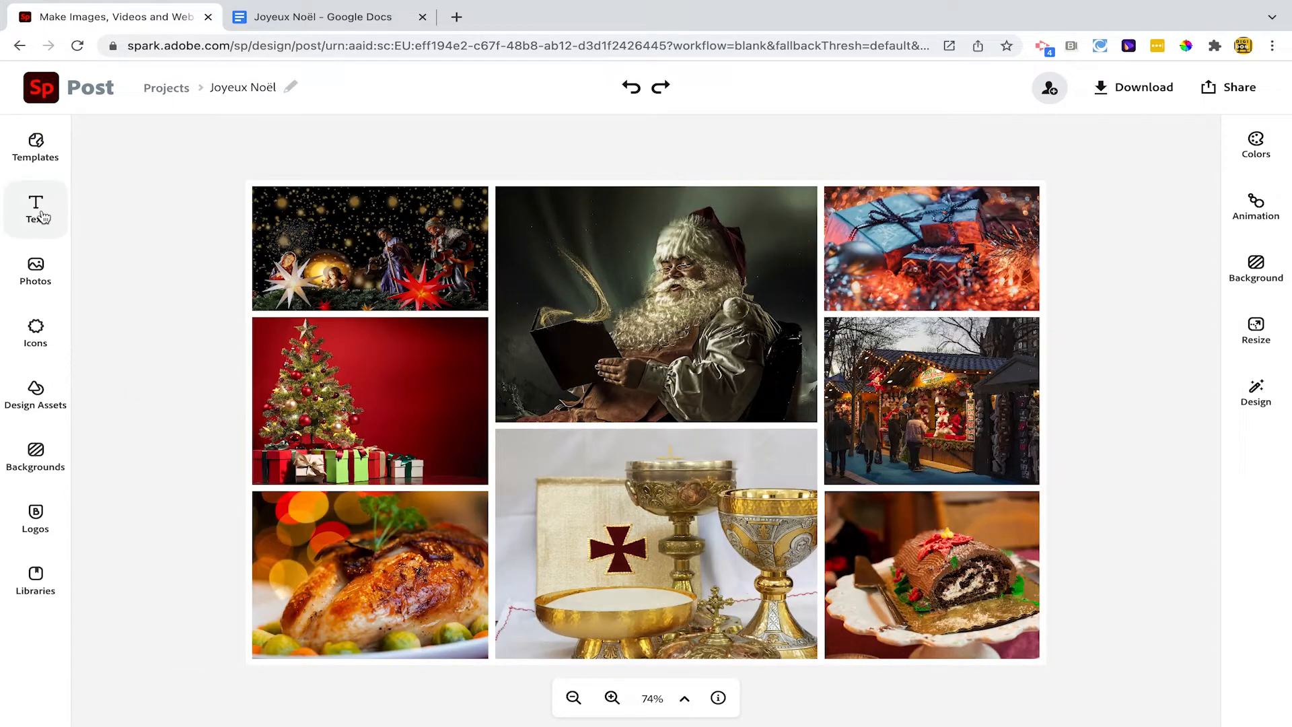
Add a new text element reading "Les cadeaux" to the collage
click(39, 214)
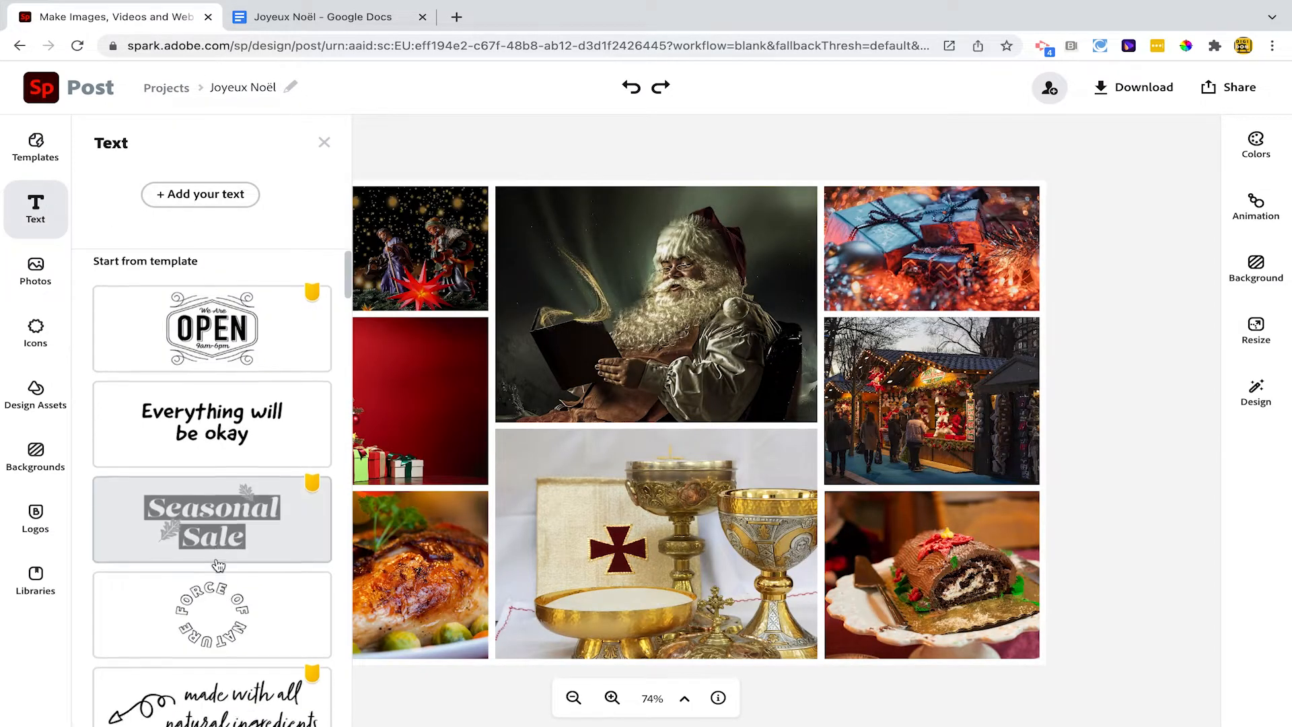
scroll(215, 538, down, 9)
scroll(217, 564, down, 5)
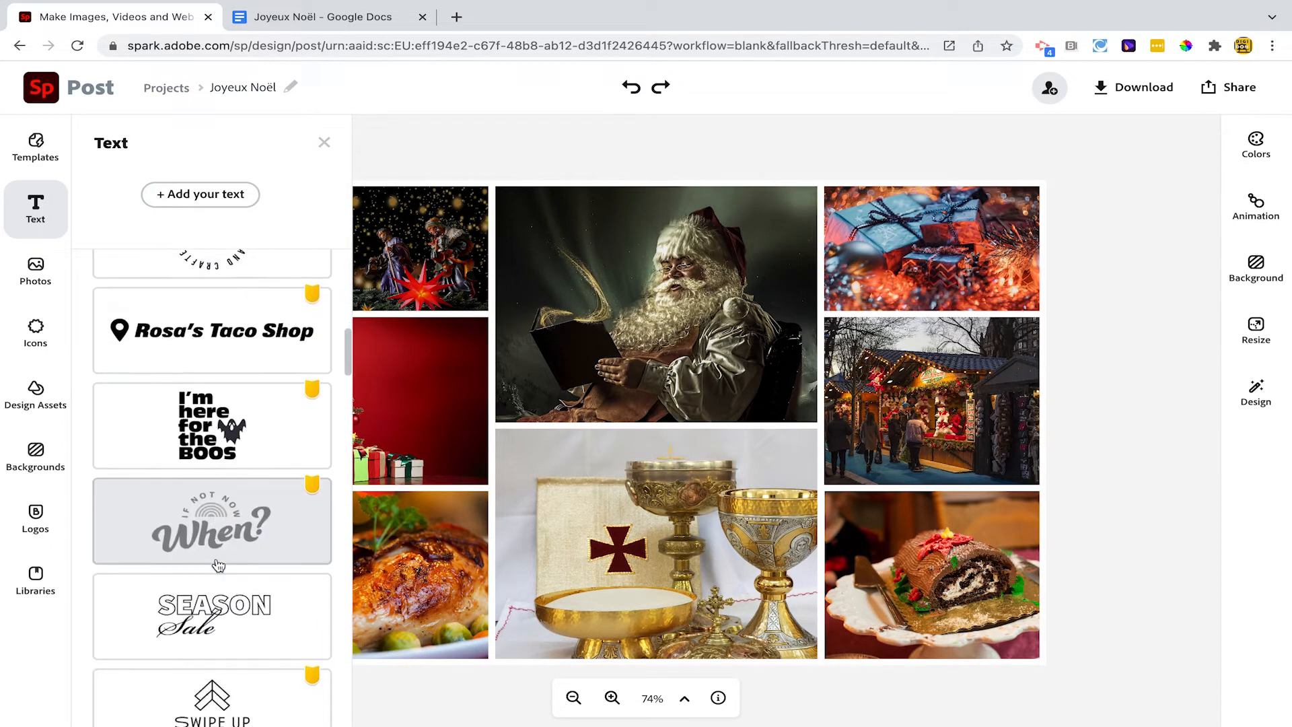
click(222, 205)
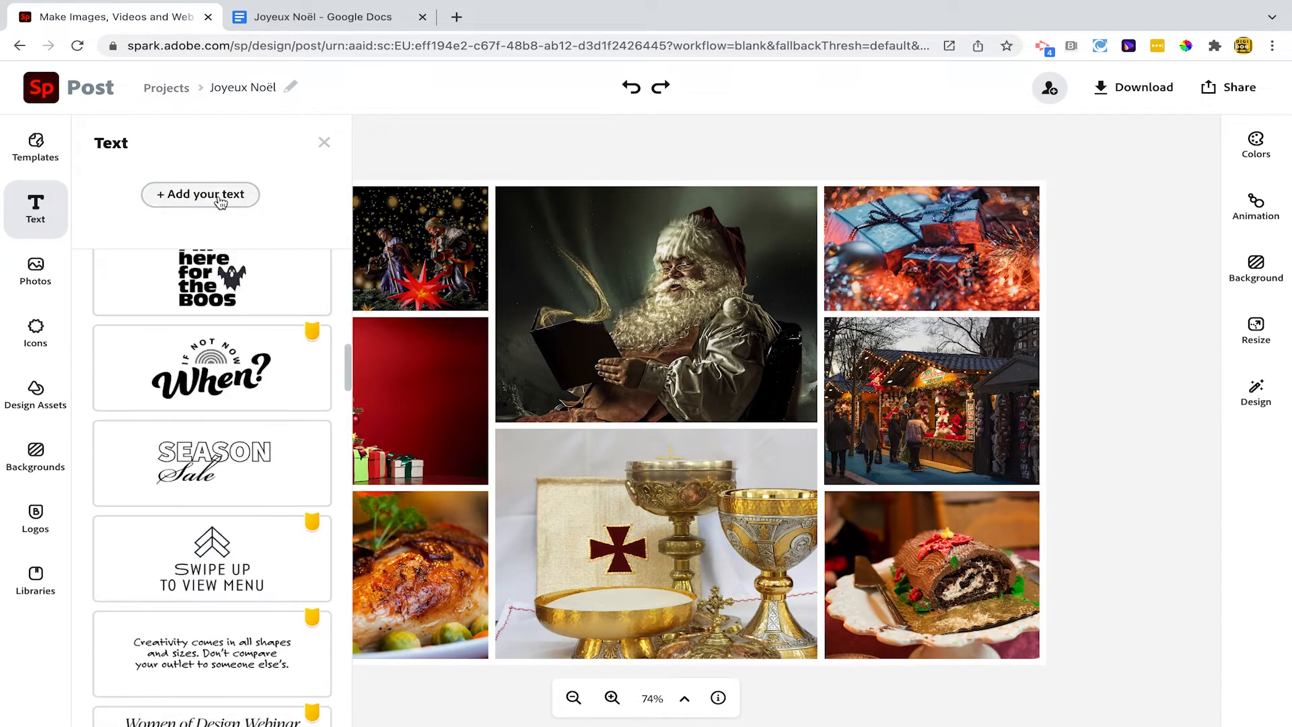
text(Les cadeaux)
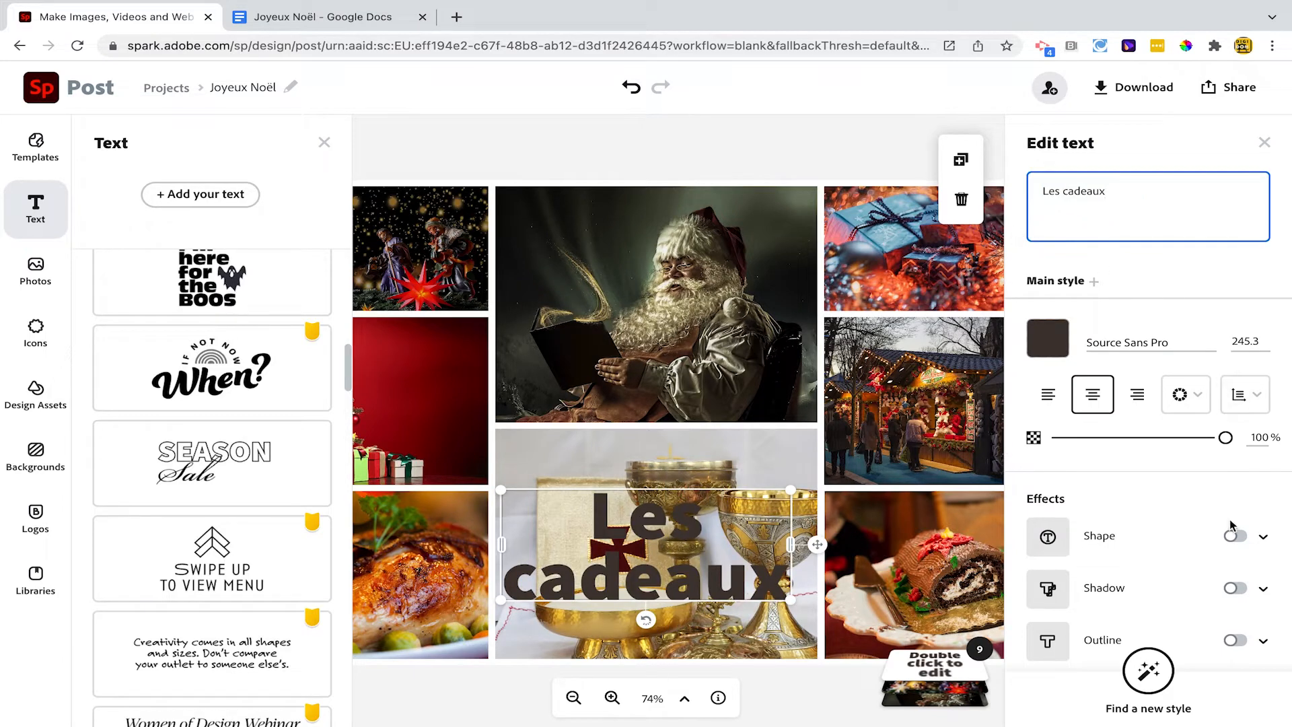
Set the "Les cadeaux" text to the Lora Regular font and colour it white (#FFFFFF)
click(1210, 341)
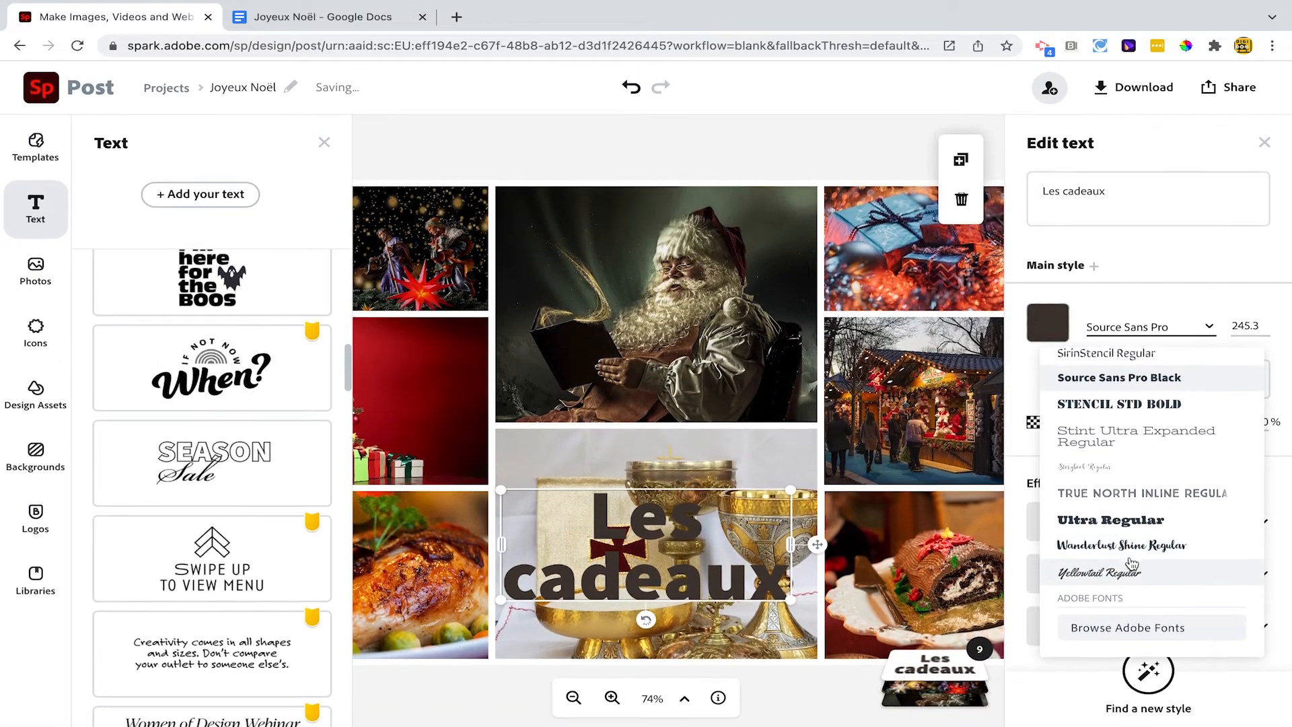
scroll(1133, 564, up, 10)
click(1115, 495)
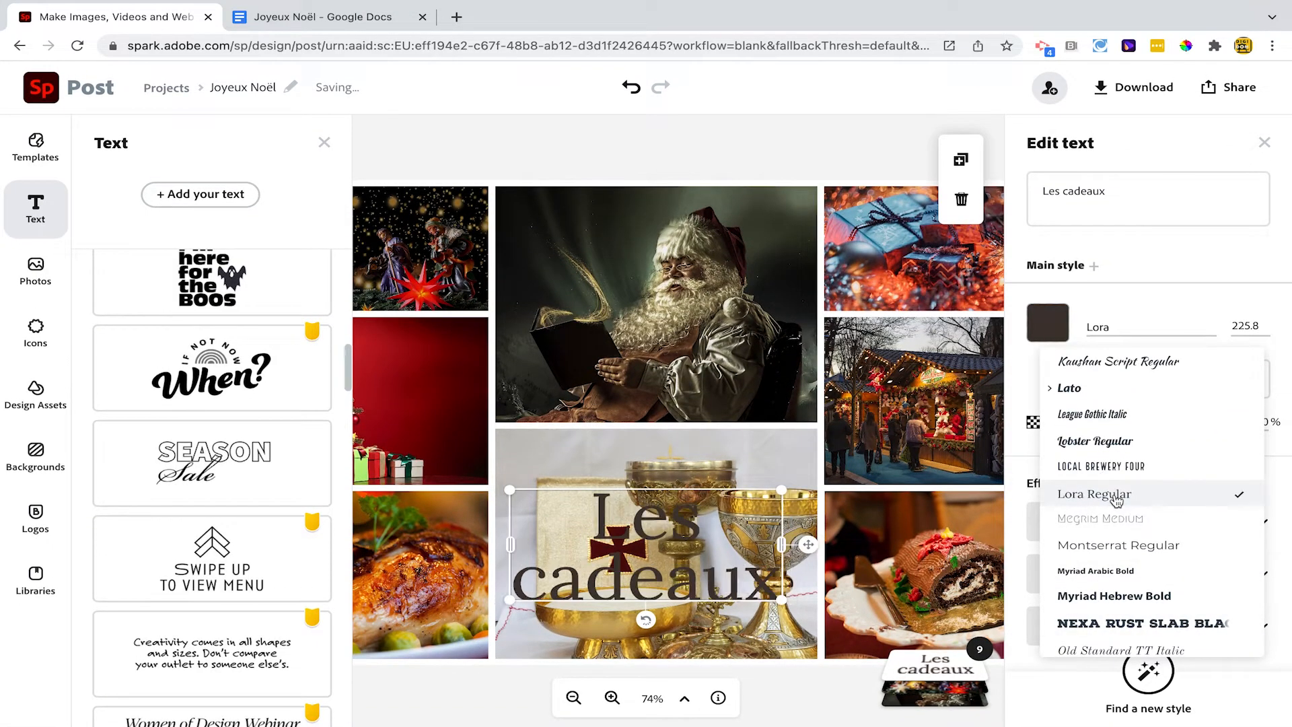
click(1061, 322)
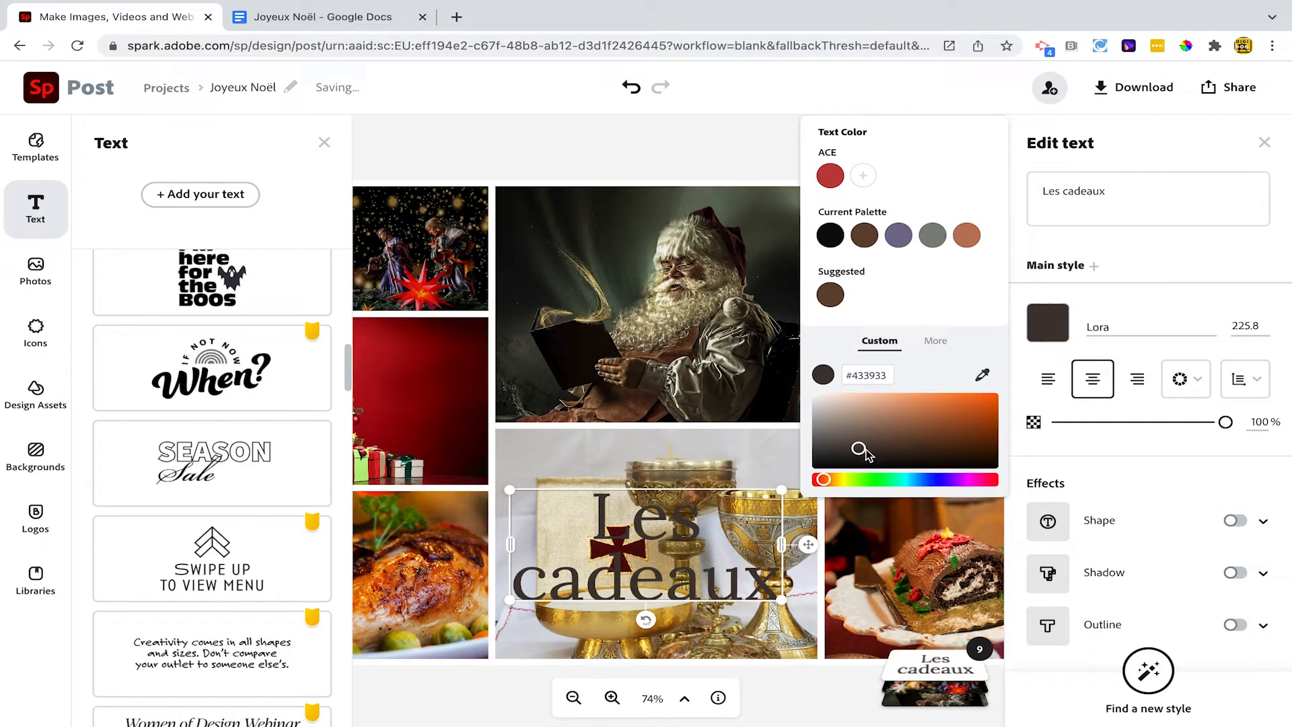
drag(868, 455, 811, 389)
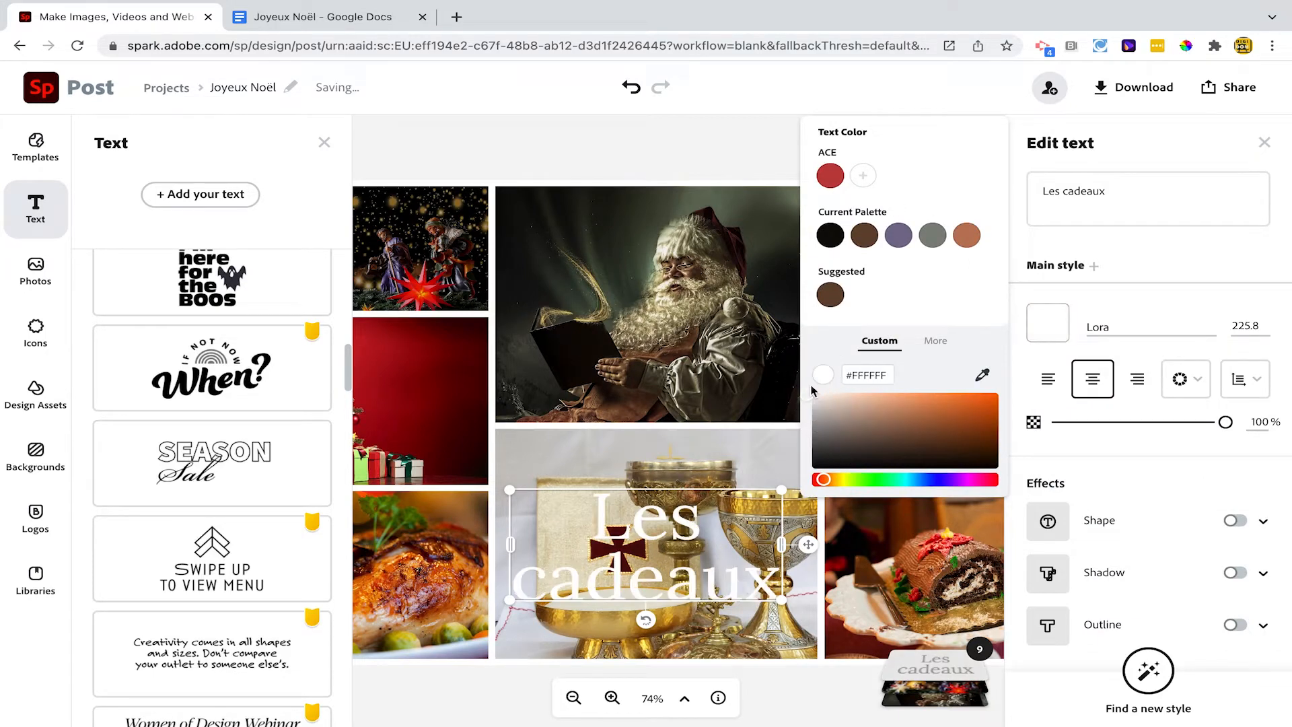
Give the text a background shape in the ACE brand red at 40% opacity
click(1263, 525)
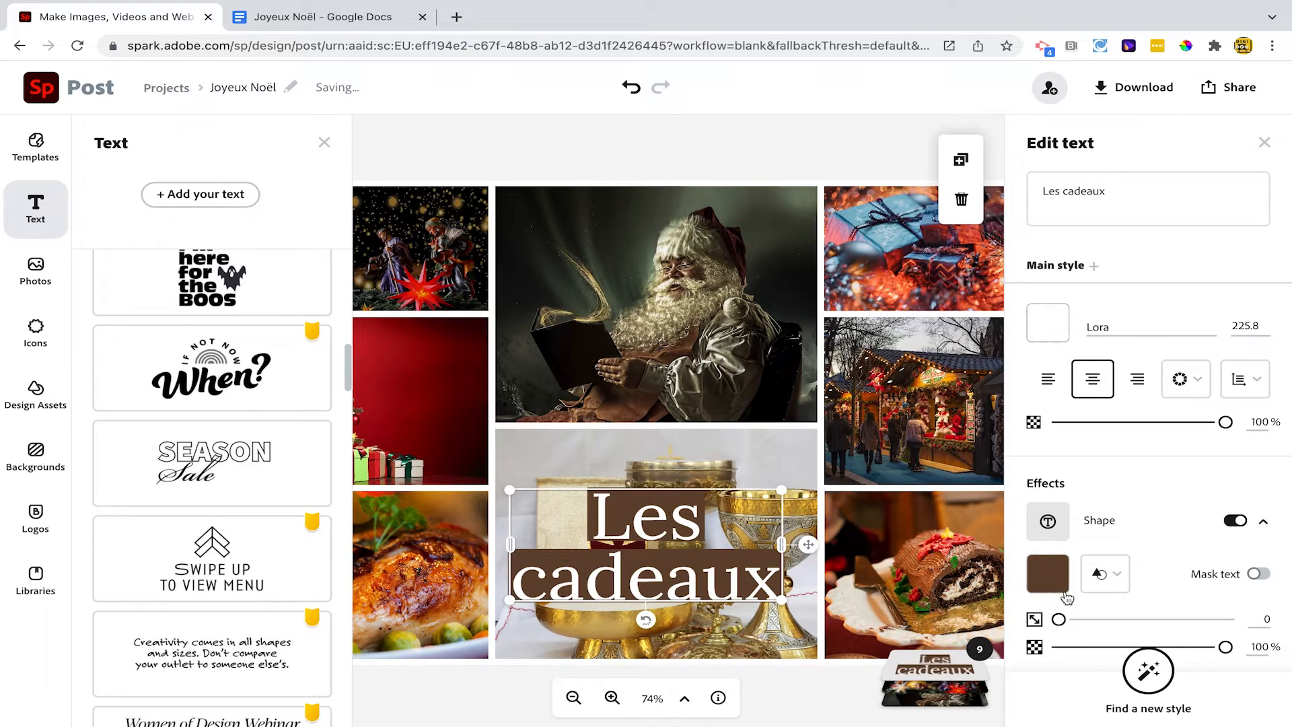
click(1048, 574)
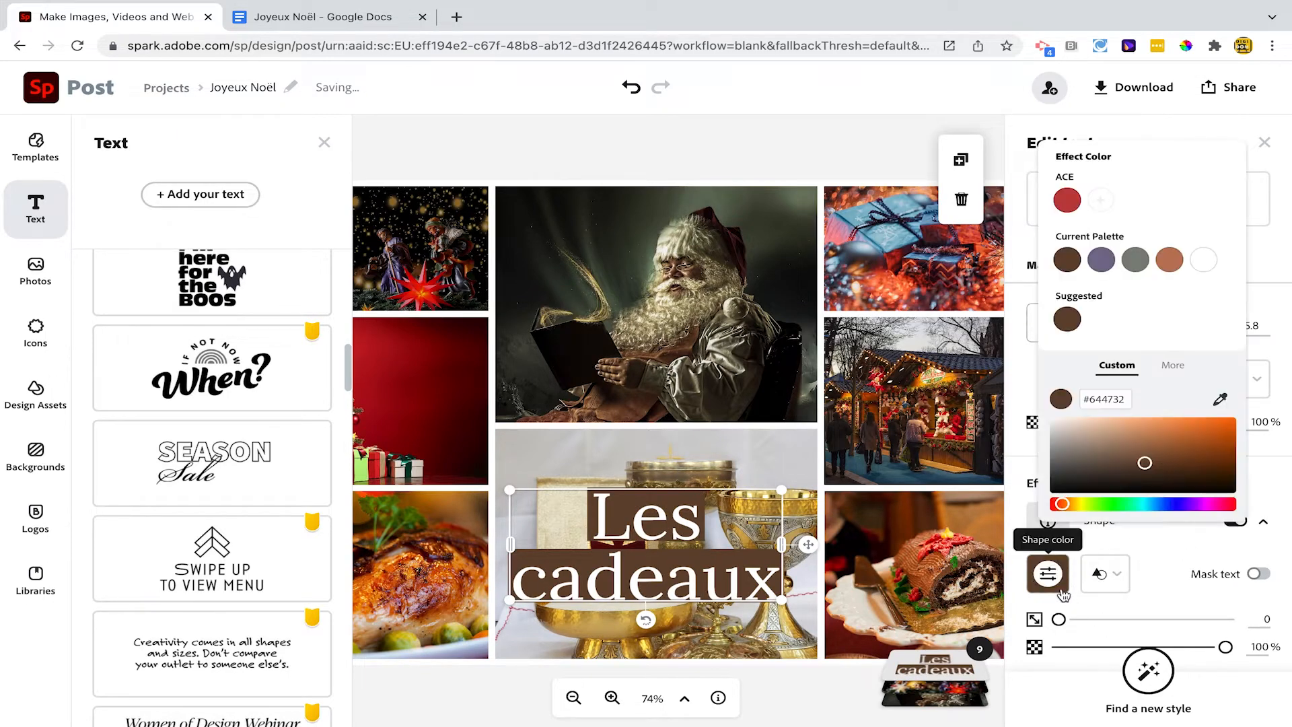
click(1066, 202)
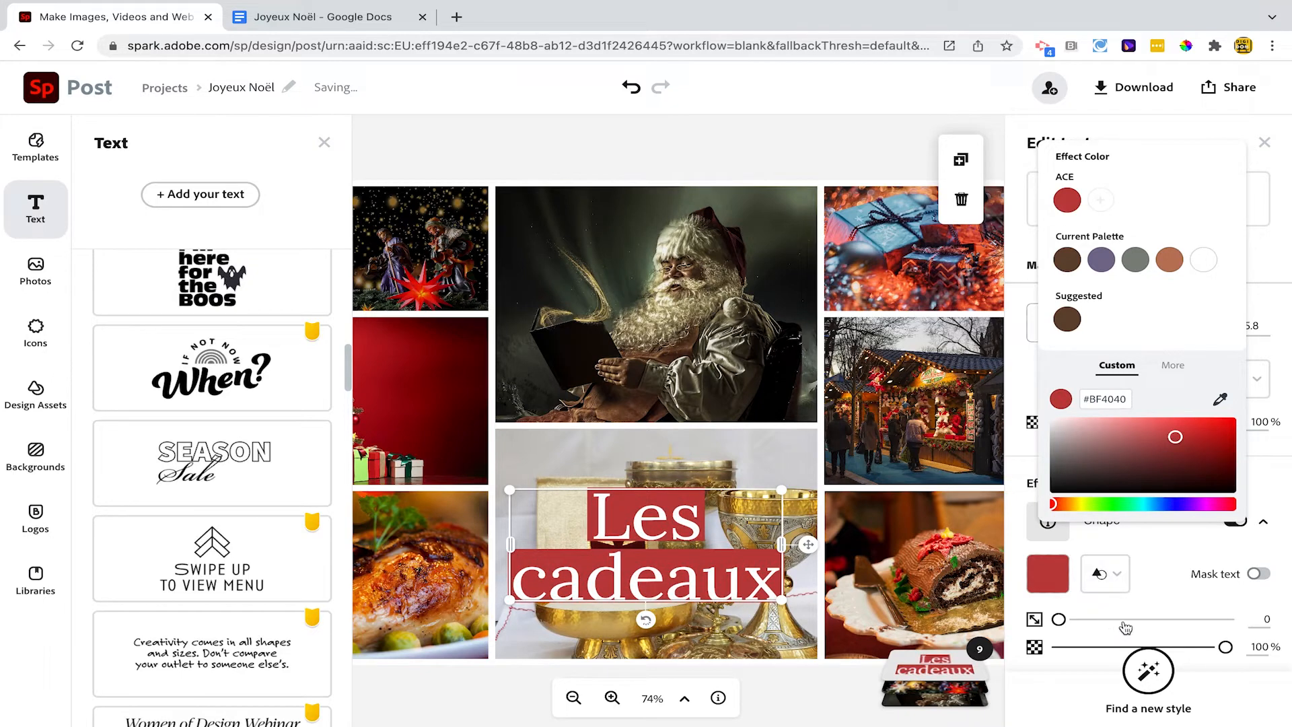
click(1120, 648)
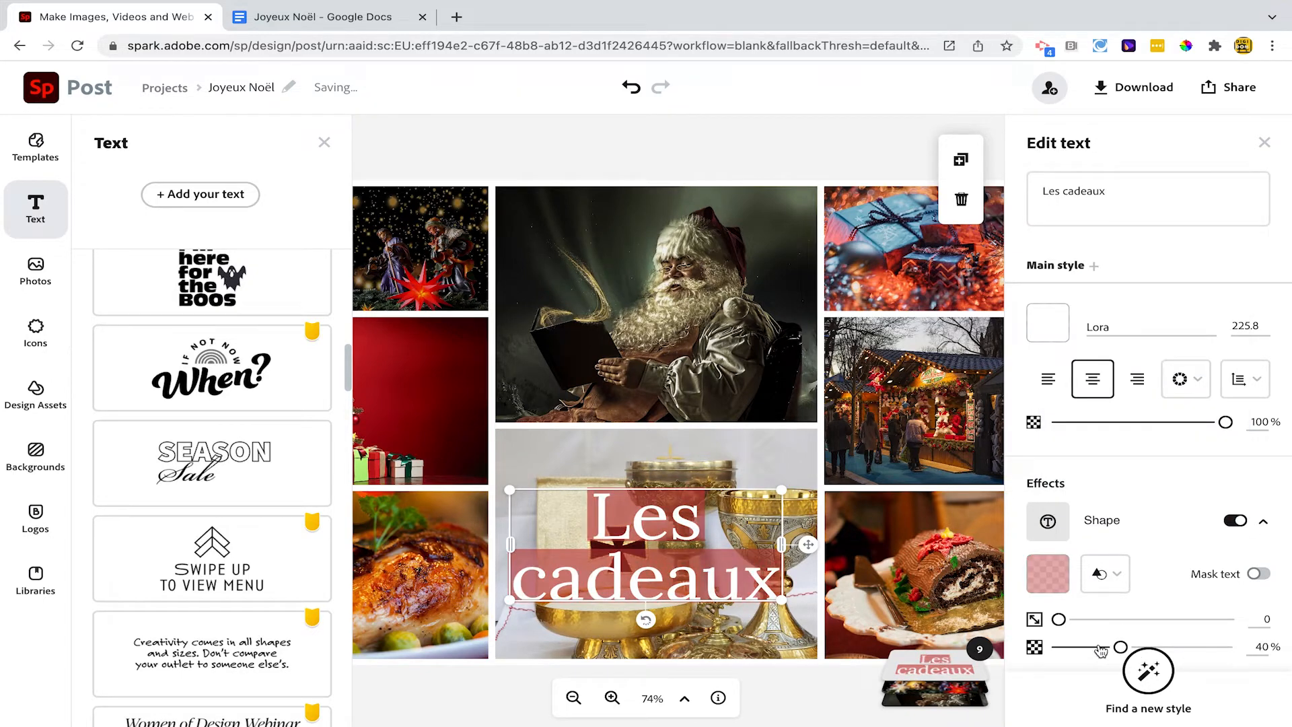
Resize the "Les cadeaux" label onto a single line and move it to the lower edge of the chalice photo
drag(782, 494, 800, 566)
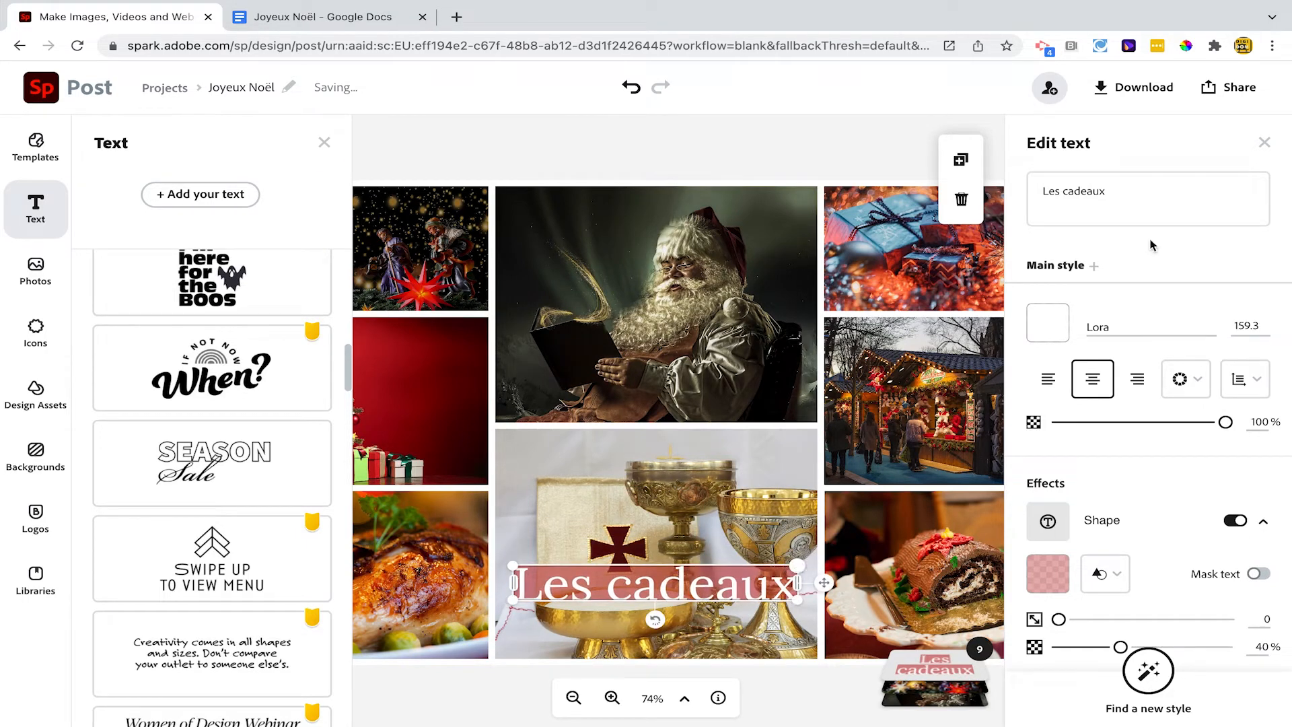
click(1264, 143)
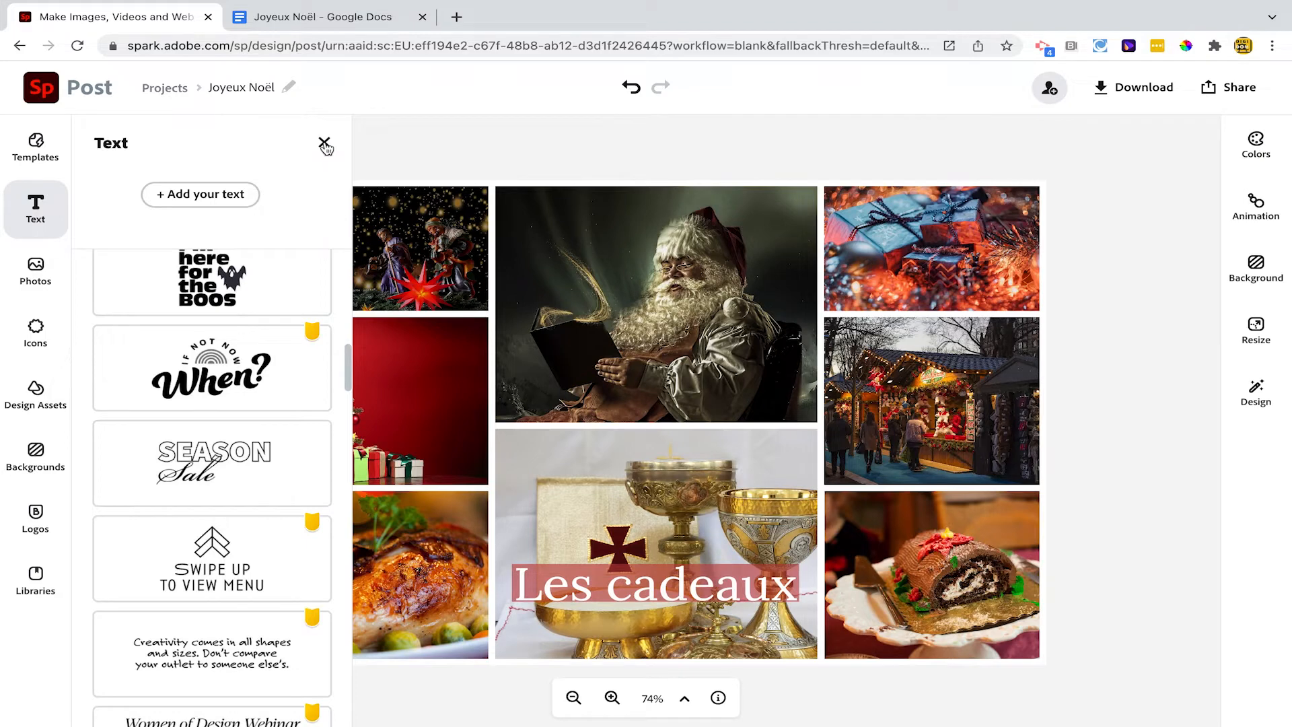
click(325, 144)
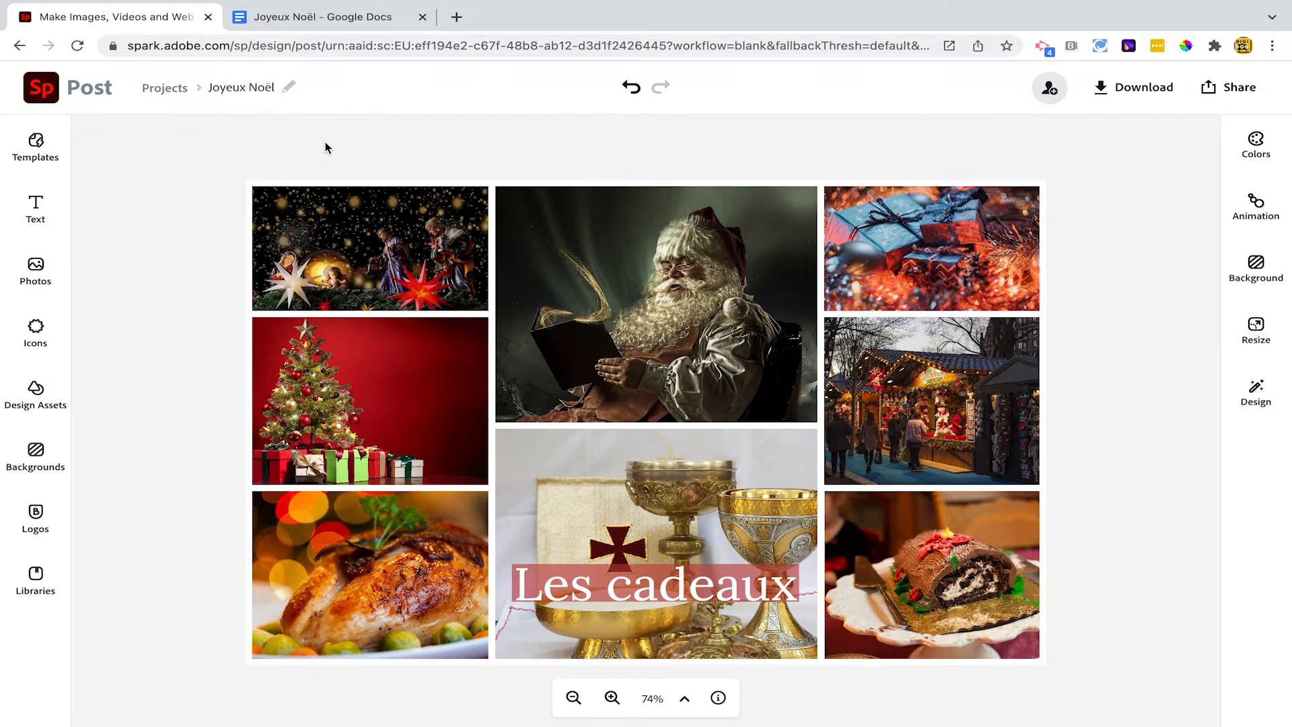
click(660, 592)
drag(822, 583, 835, 634)
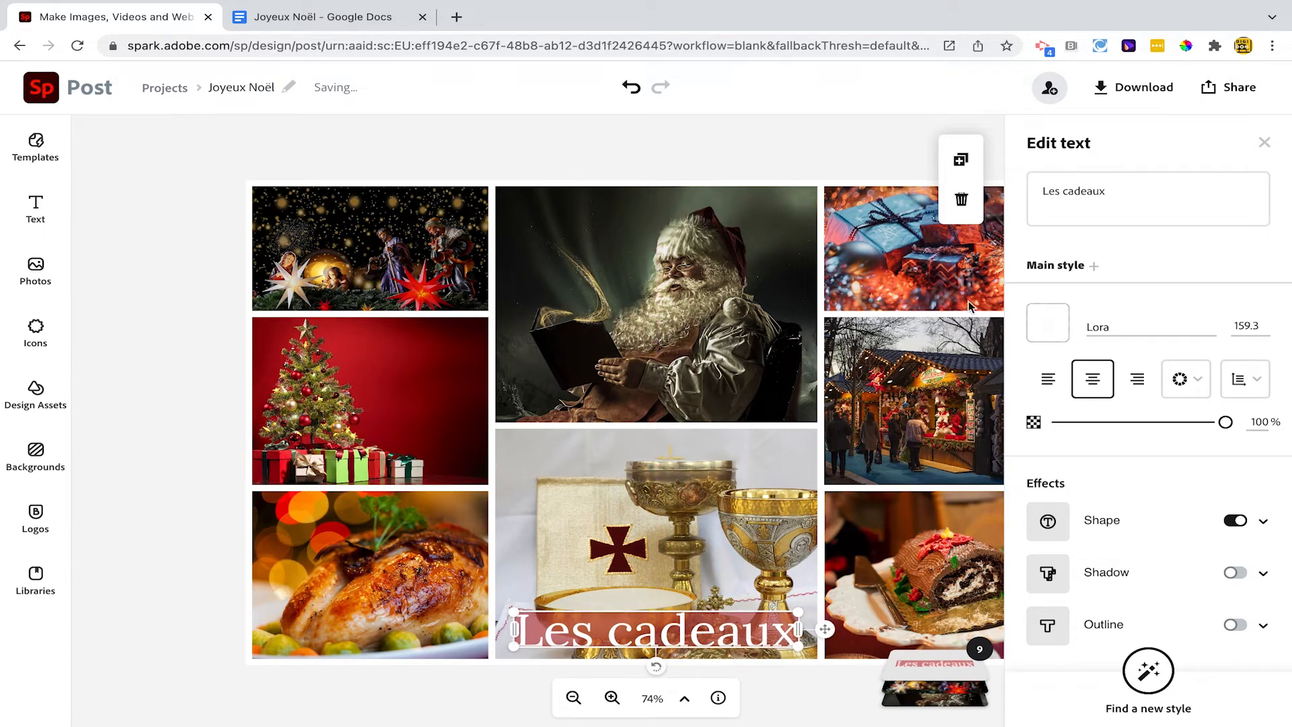
Duplicate the label onto the Santa photo, change its text to "Le Père-Noël" and resize it to fit one line
click(961, 160)
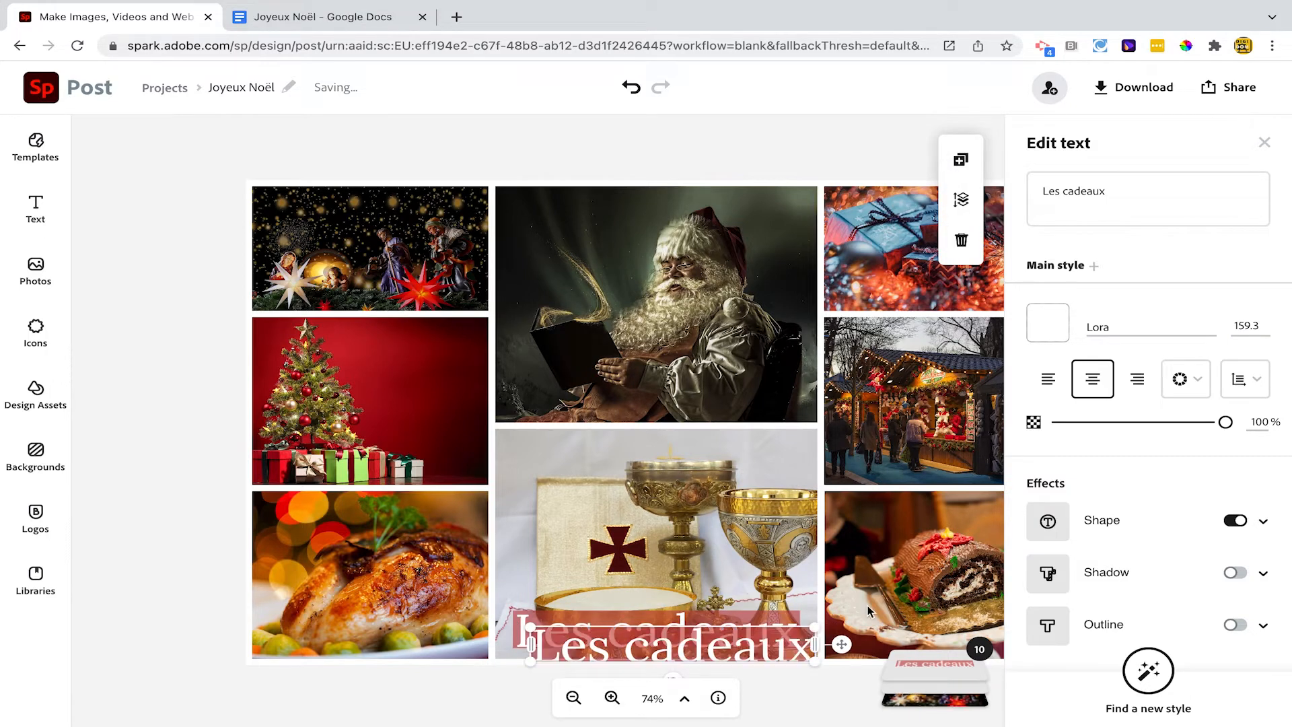
drag(841, 644, 825, 393)
double_click(1045, 191)
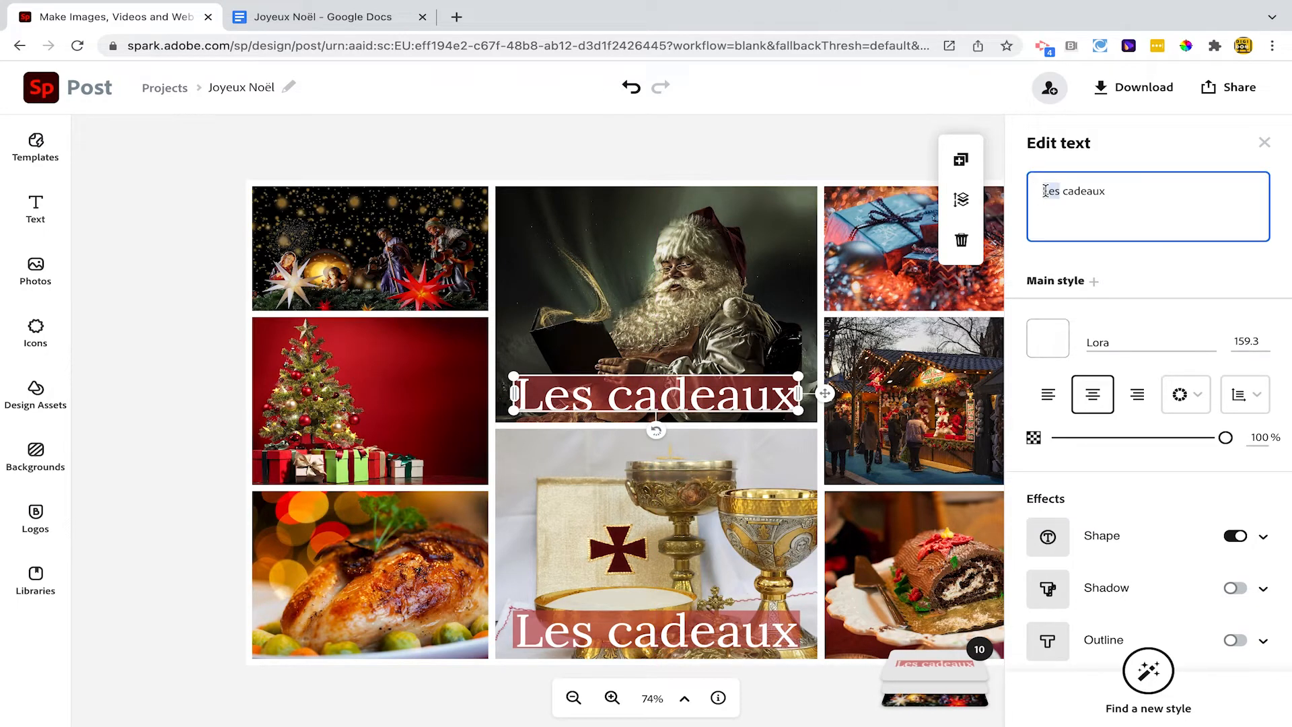
key(ctrl+a)
text(Le Père-Noë)
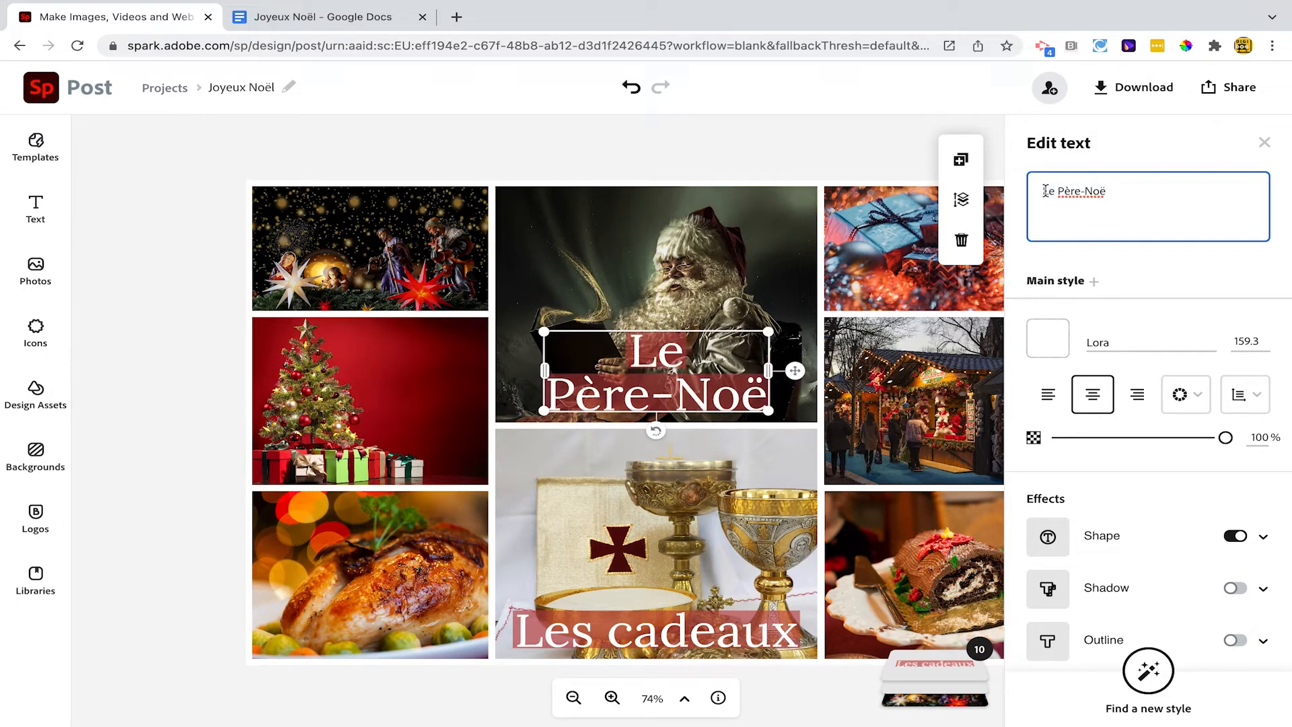
text(l)
drag(774, 326, 810, 391)
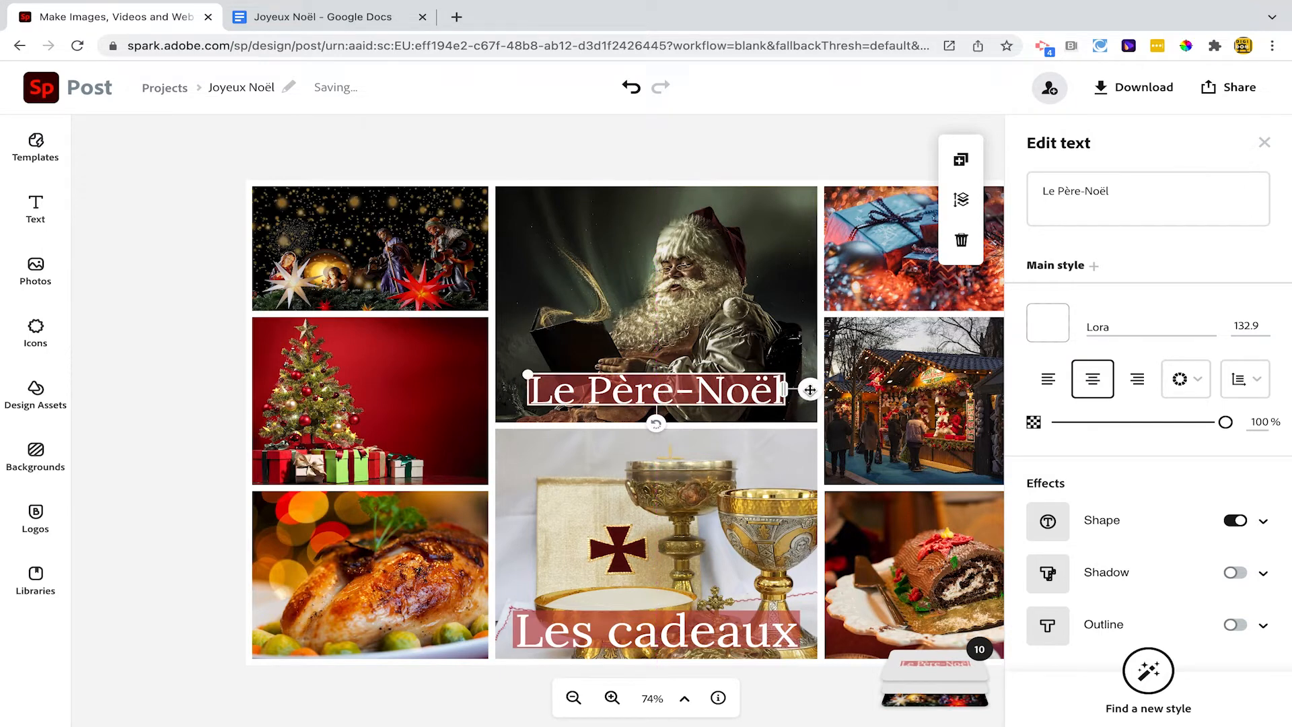
Duplicate the Santa label onto the top of the nativity photo, shrink it to size 107 and replace its text with "La crèche"
click(962, 161)
drag(828, 403, 501, 212)
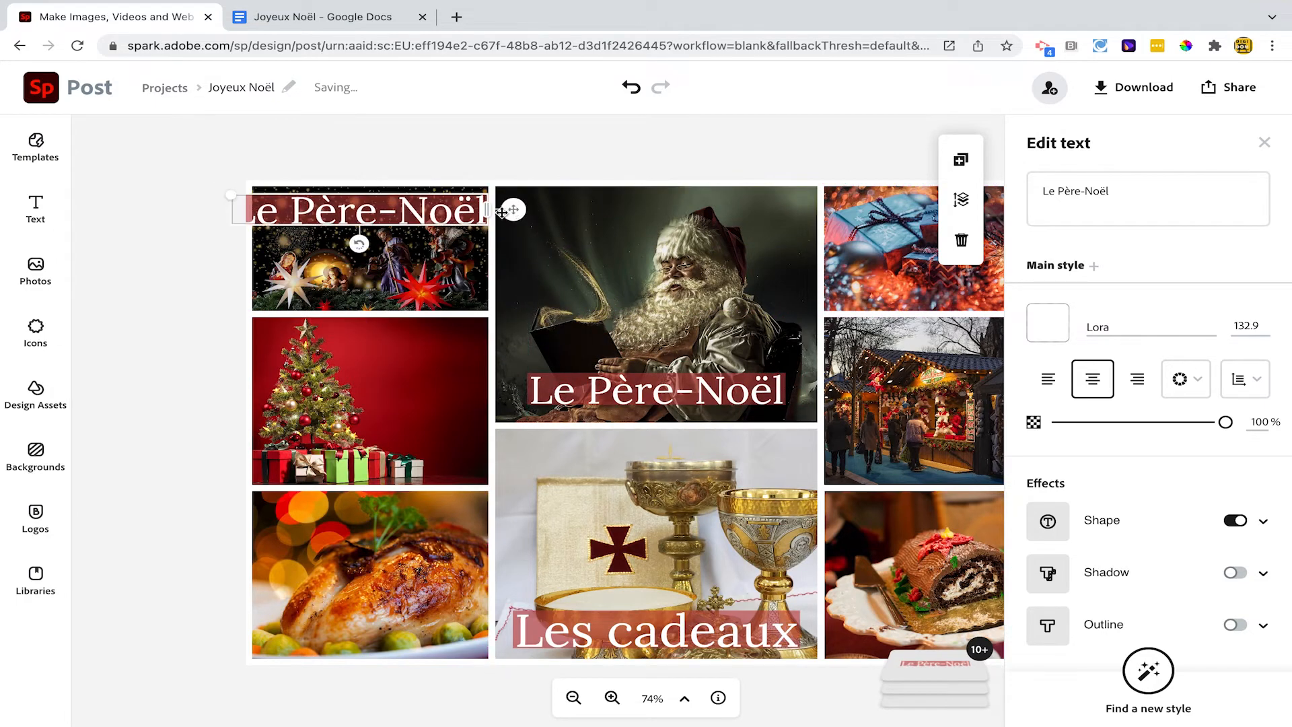
drag(229, 195, 282, 200)
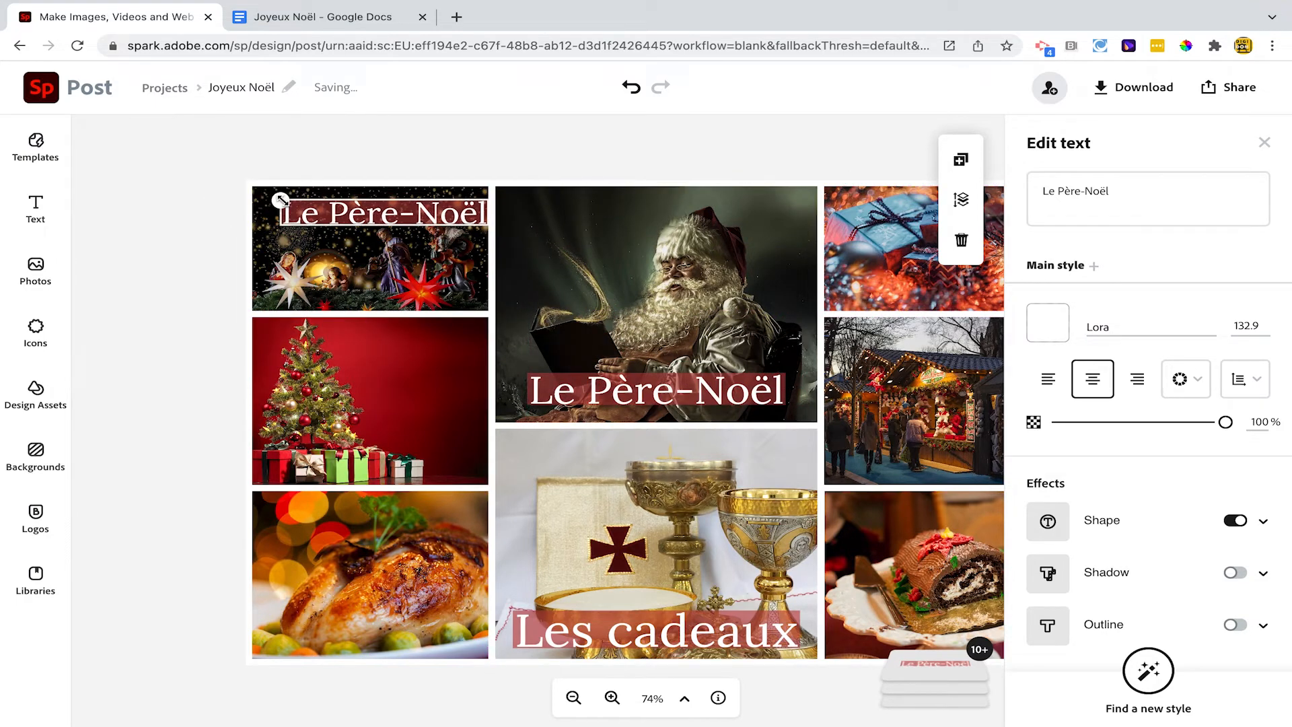
drag(523, 211, 512, 216)
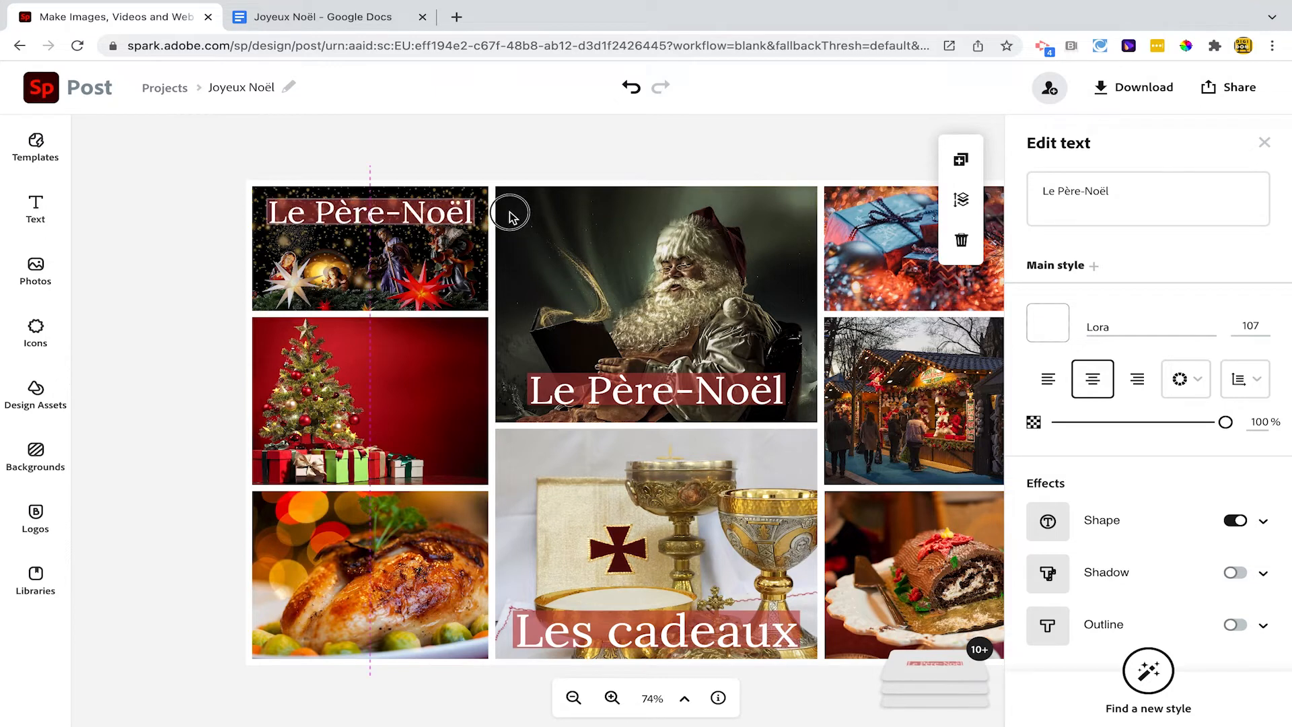
triple_click(1052, 187)
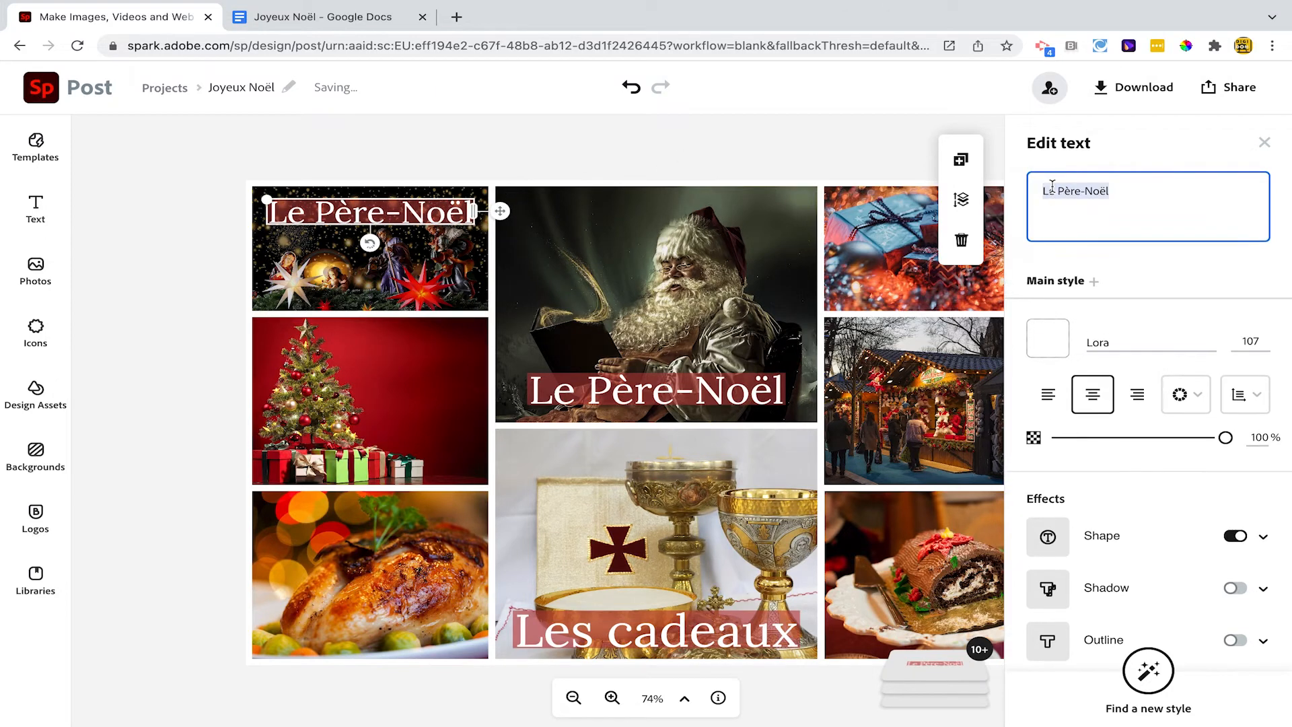
text(La crèche)
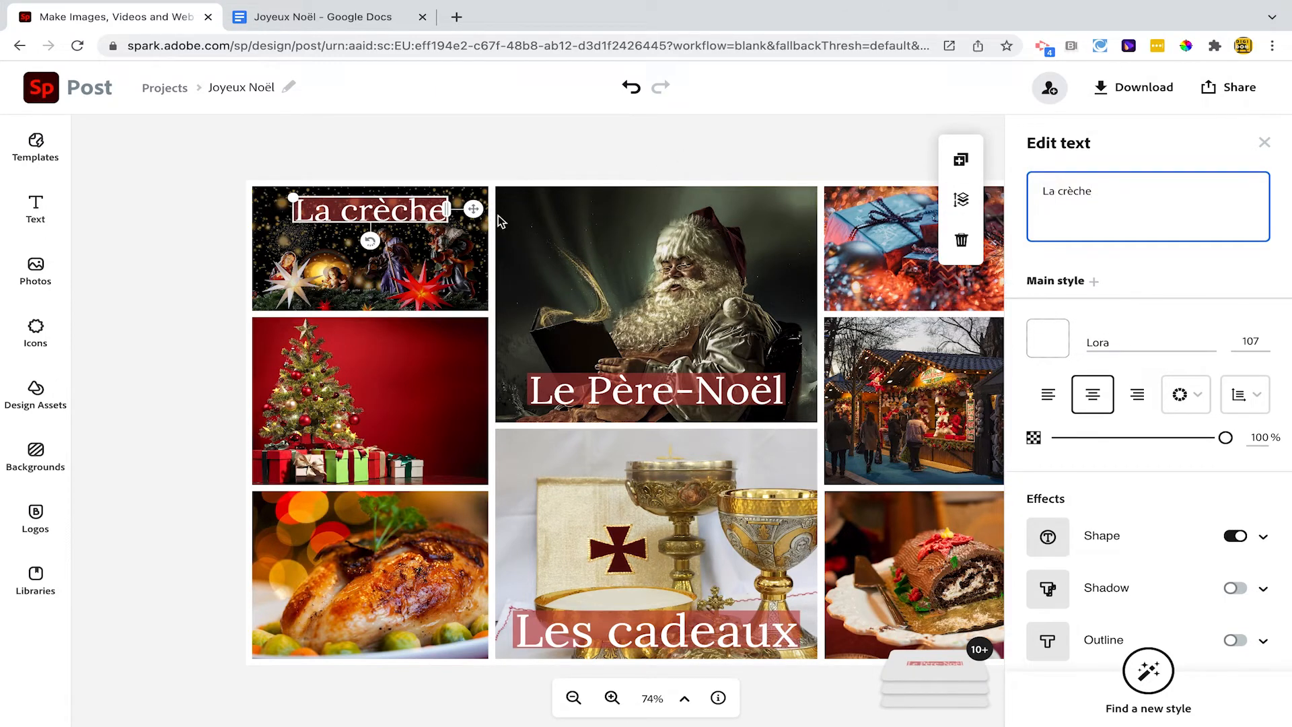
Duplicate the "La crèche" label onto the Christmas tree photo, replace its text with "Le sapin de Noël" and fit it on one line
click(961, 159)
drag(490, 223, 471, 463)
double_click(382, 459)
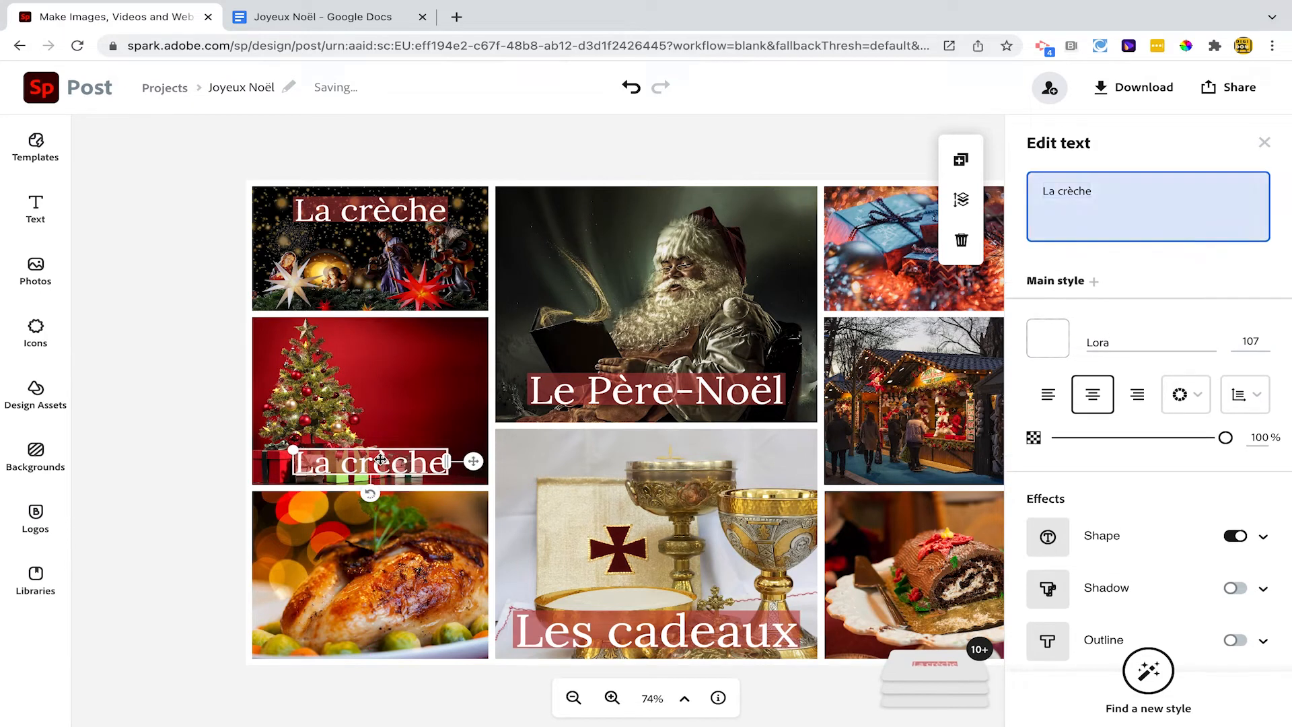
text(Le sapin de Noël)
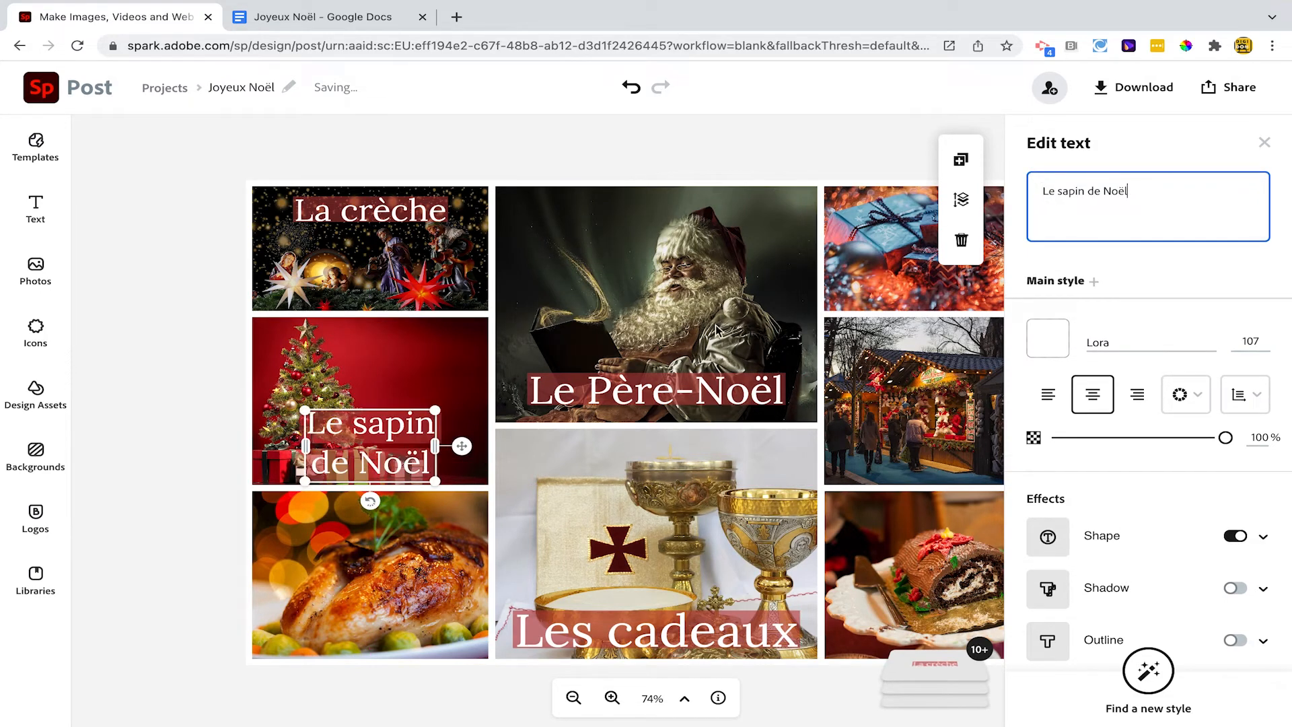
drag(436, 409, 517, 429)
Place a copy of the label on the turkey photo and duplicate it for the remaining photos
drag(551, 454, 512, 634)
key(ctrl+d)
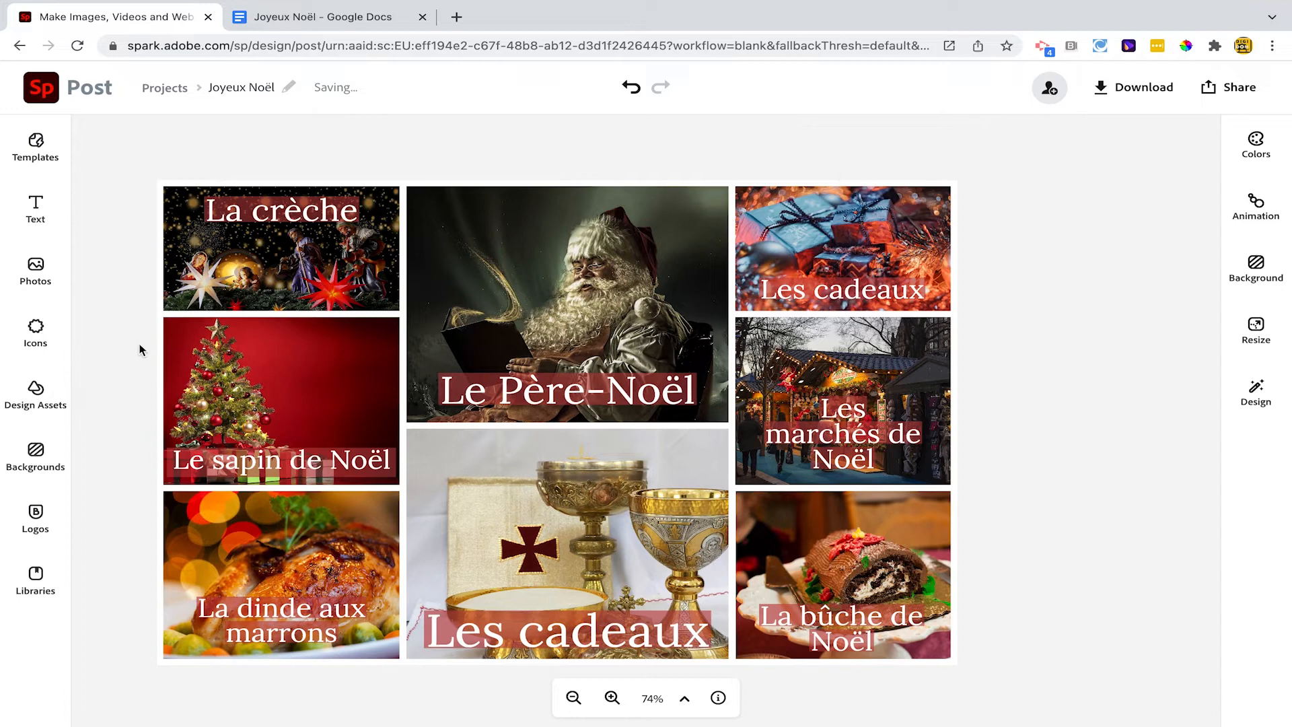
Search the icons for "chestnuts", add the outlined pair of chestnuts and shrink it to less than half its size
click(37, 331)
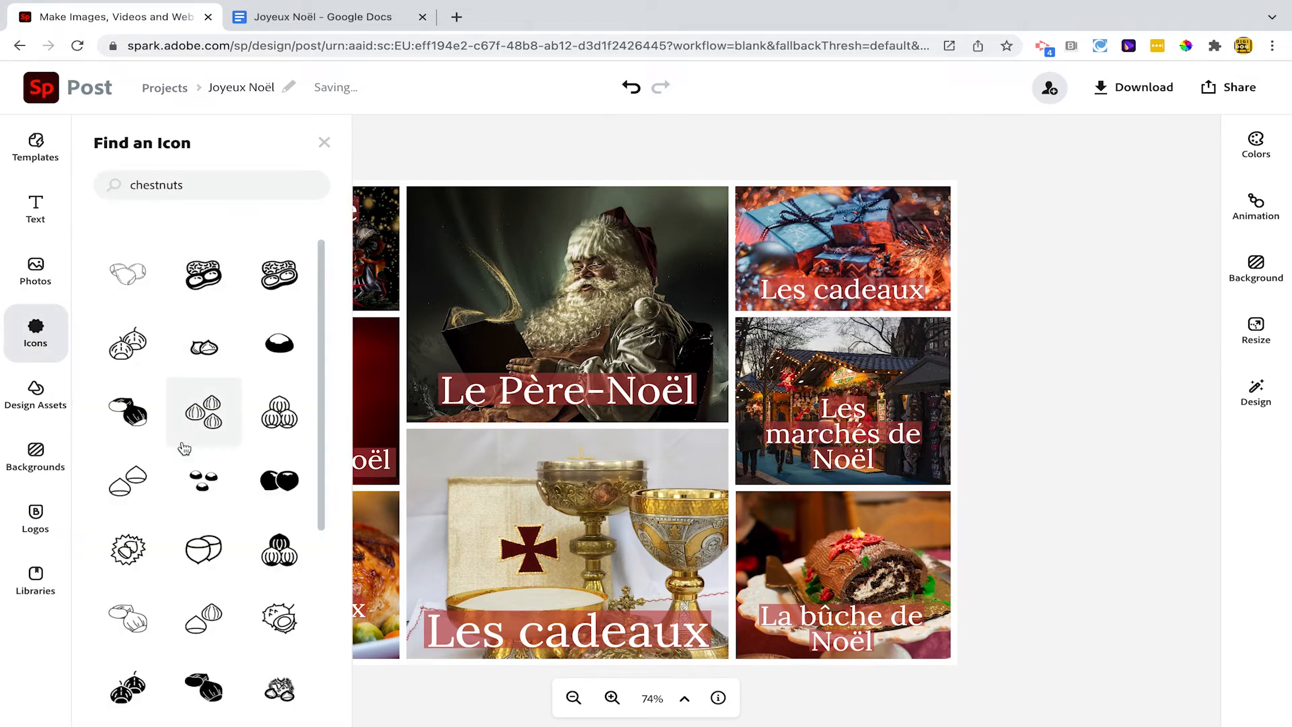
click(201, 547)
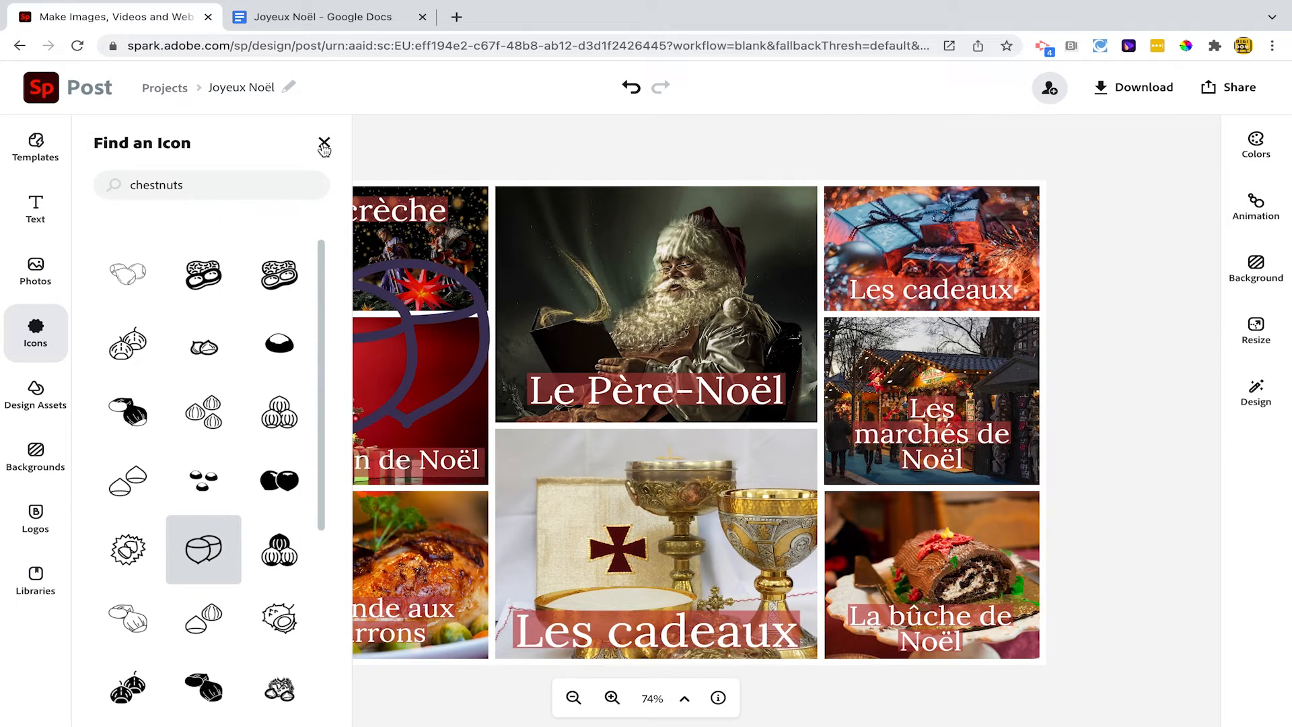
click(324, 144)
click(403, 328)
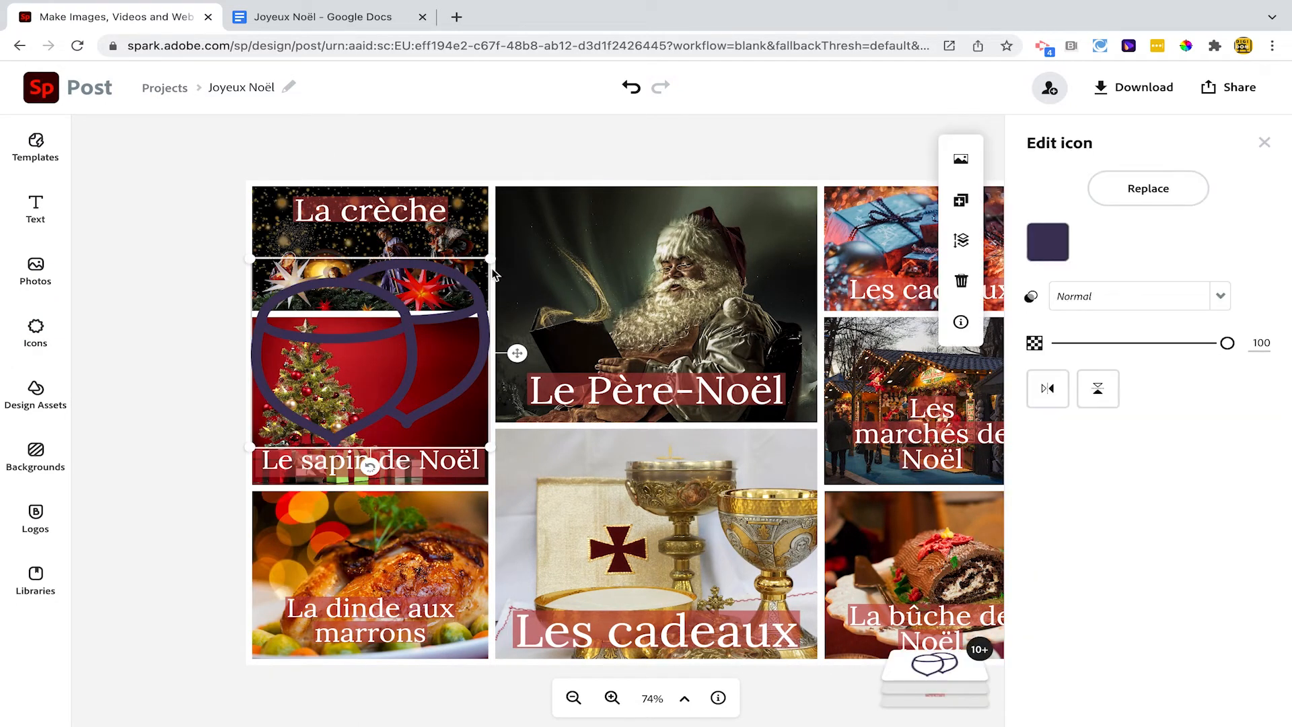
drag(491, 260, 363, 389)
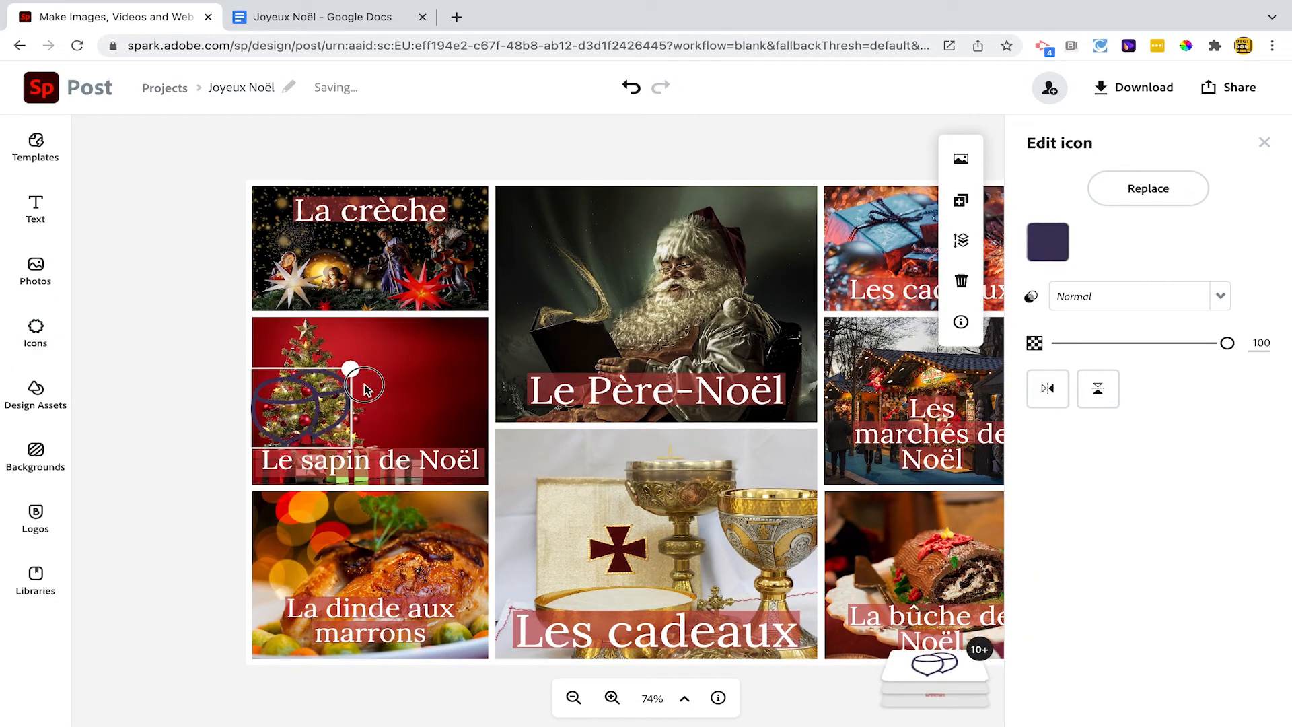
Colour the chestnut icon white and move it above the "La dinde aux marrons" label on the turkey photo
click(1048, 241)
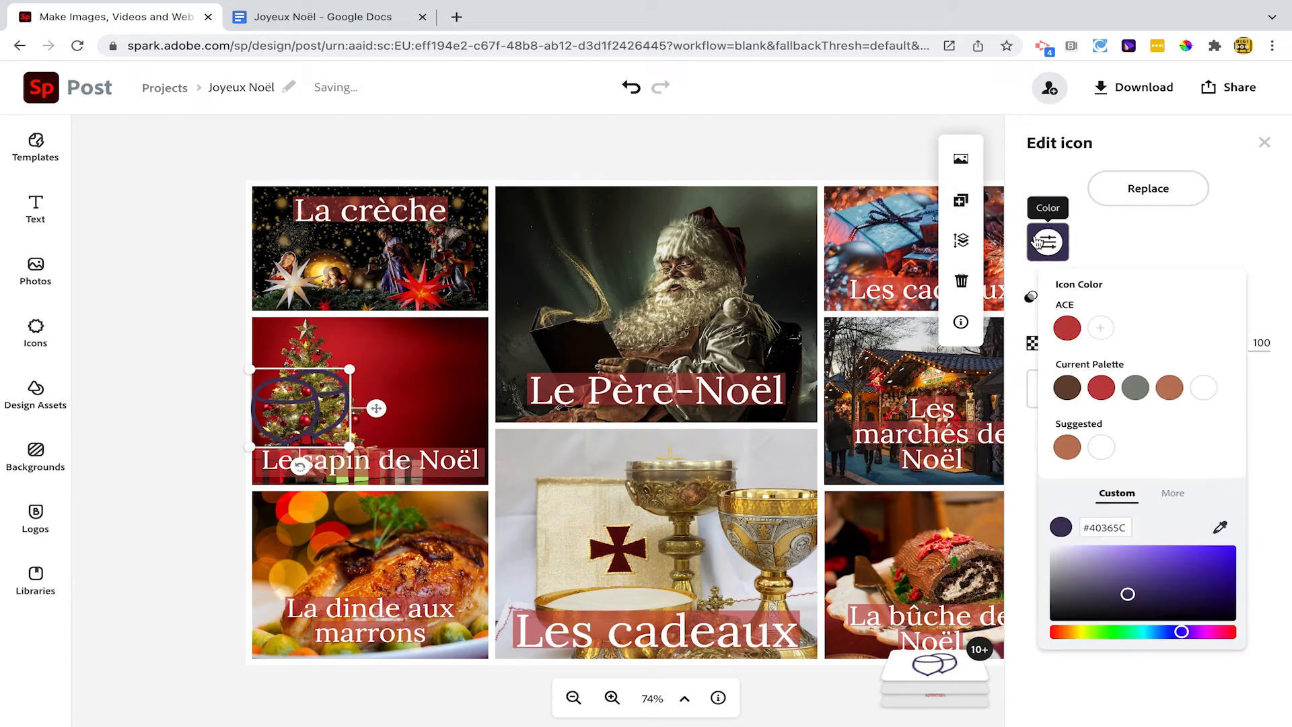
click(1101, 448)
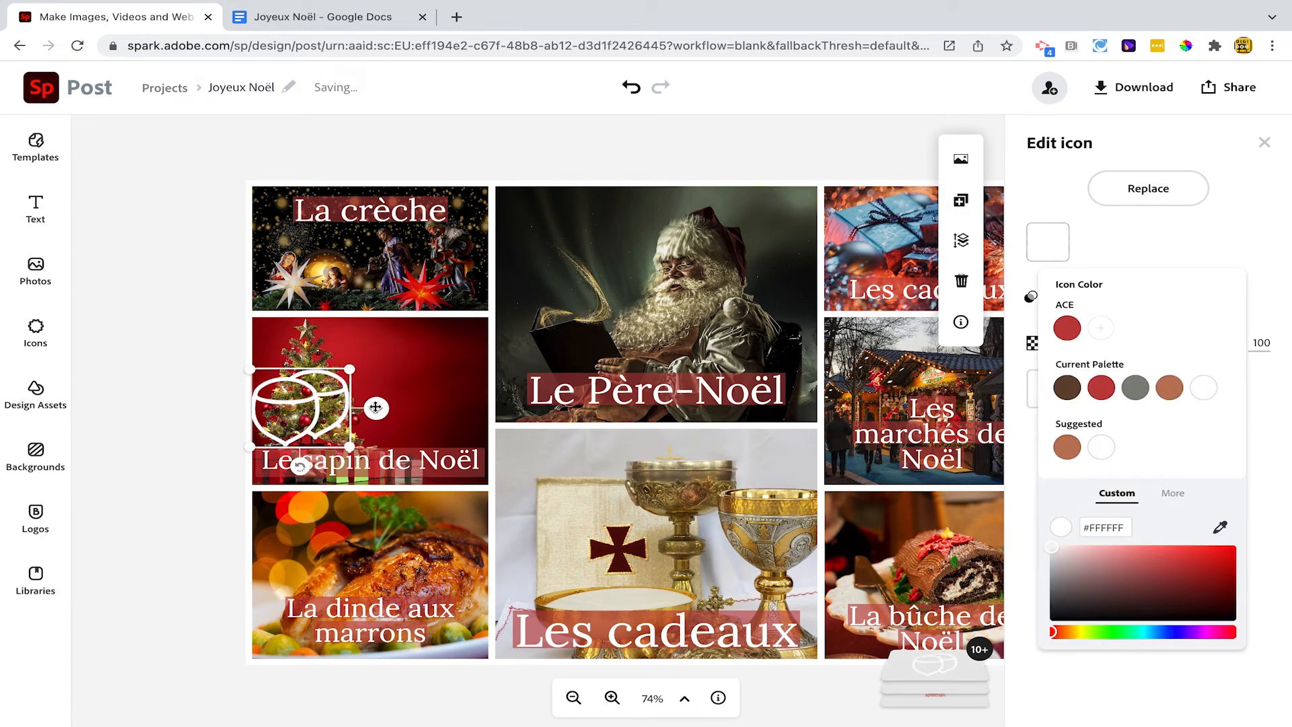
click(380, 416)
drag(380, 416, 437, 558)
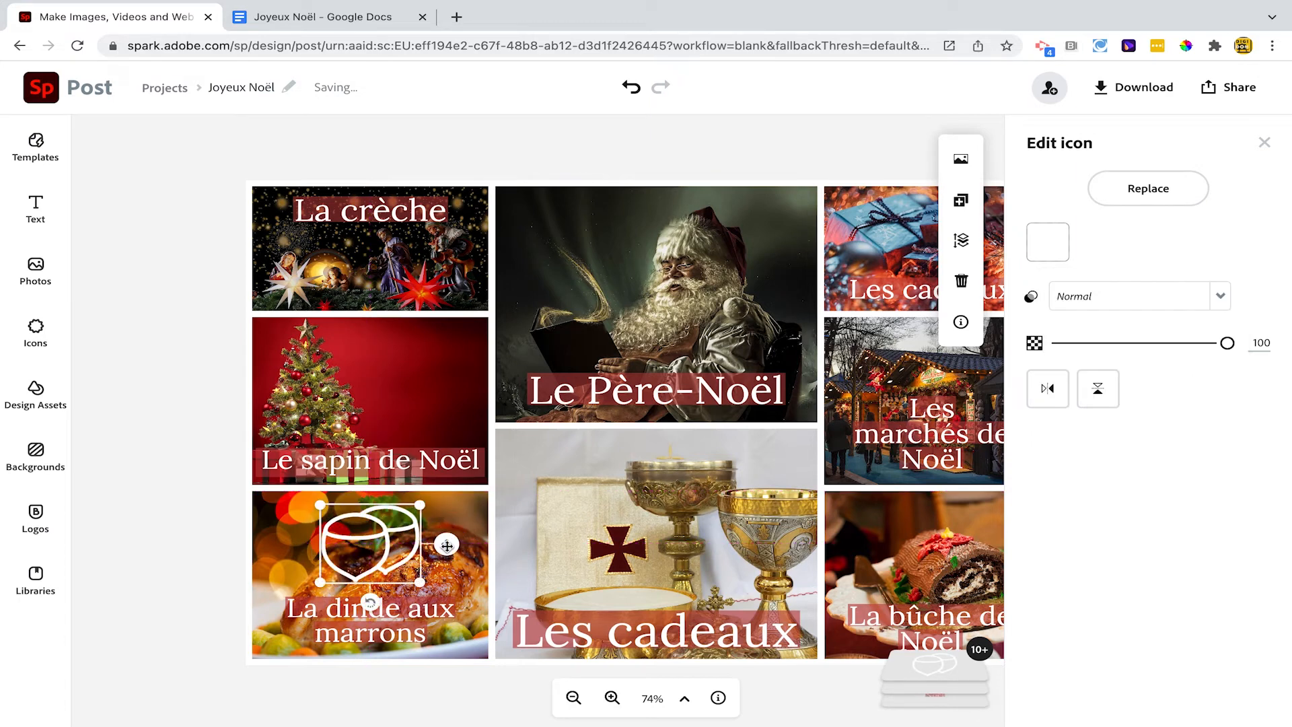
click(166, 439)
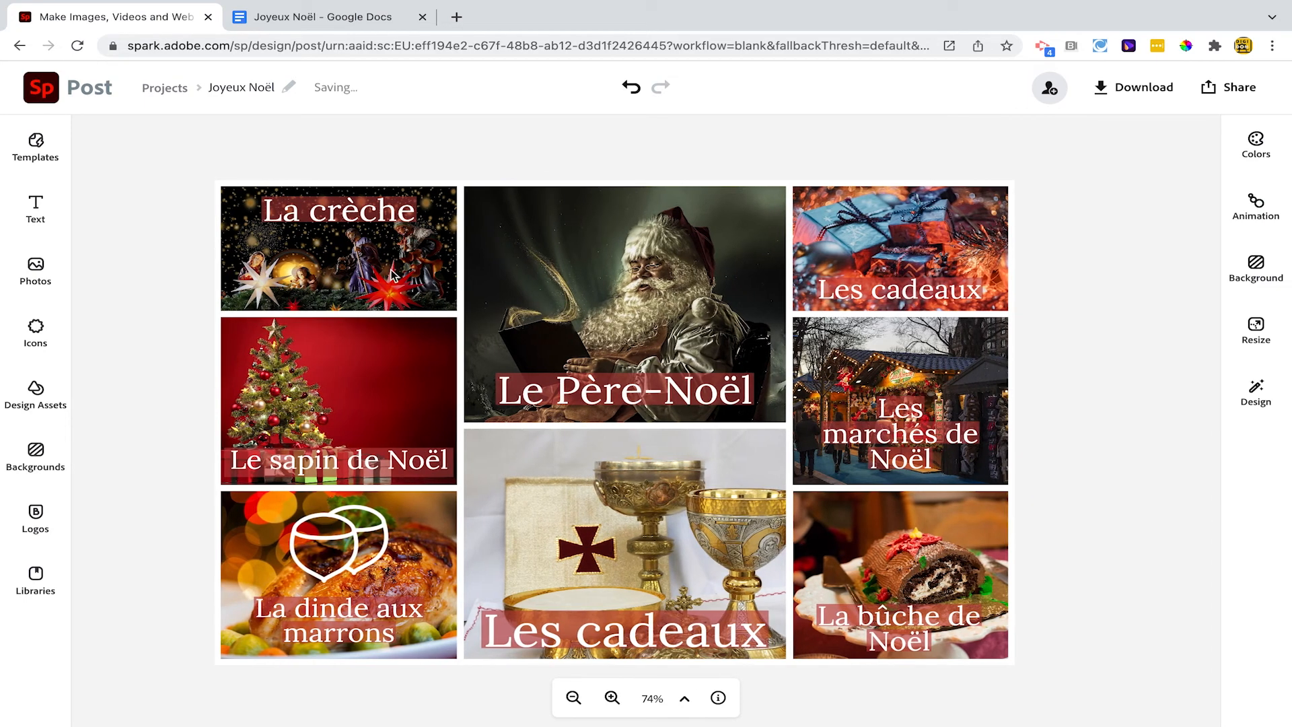
Download the finished collage as a PNG image and check the sharing options
click(1144, 88)
click(1107, 232)
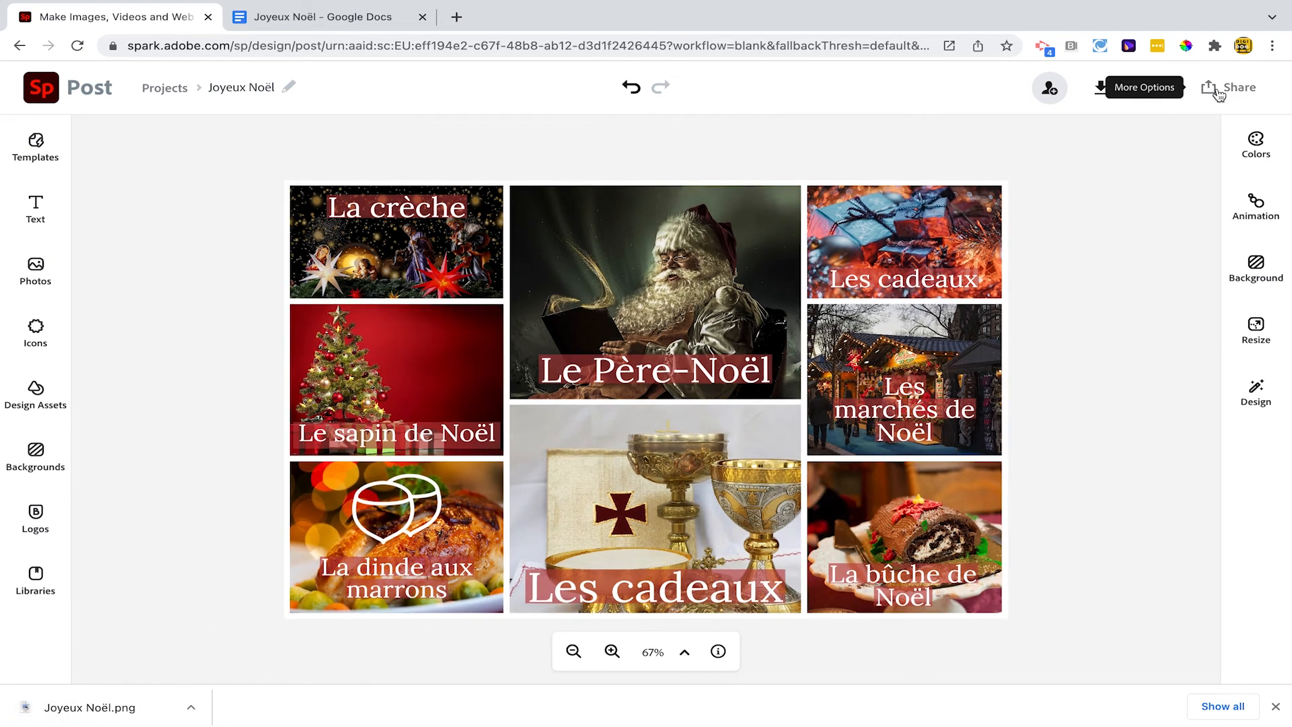
click(1227, 86)
click(1172, 123)
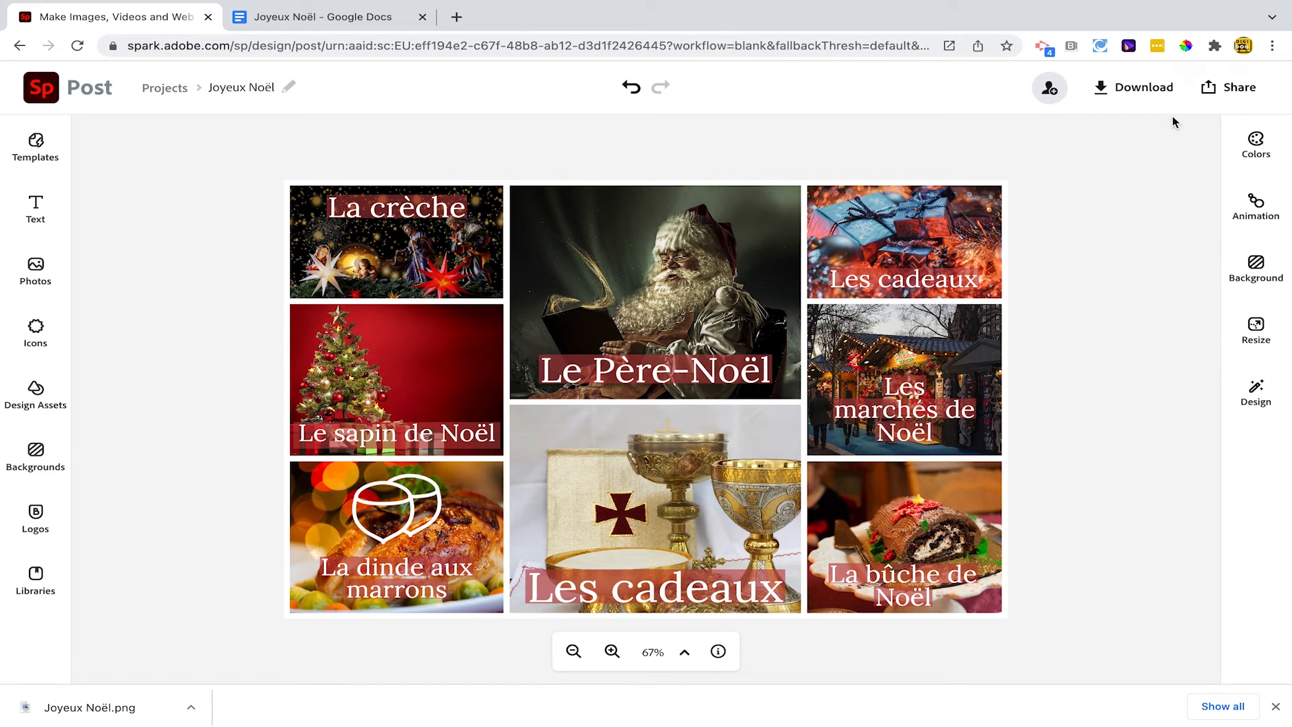